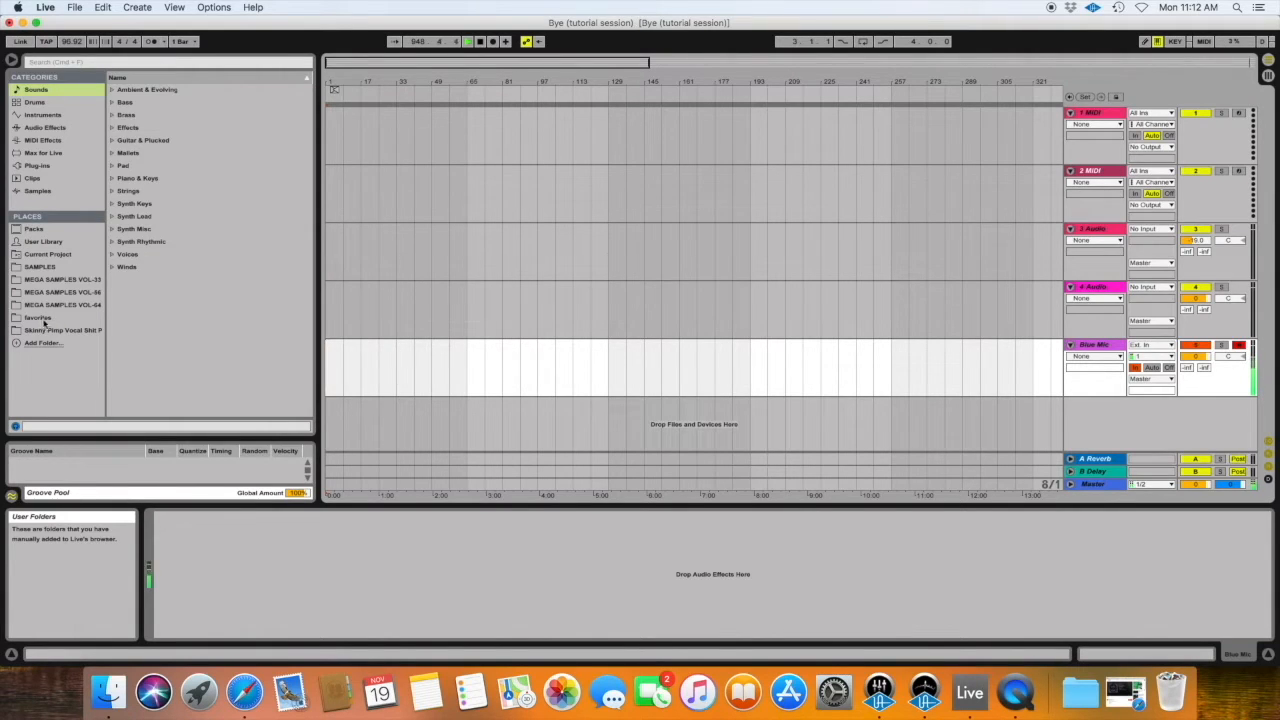
Place "Chia vinyl crackle sample 28.wav" from the favorites folder at the start of the 4 Audio track
left_click(36, 318)
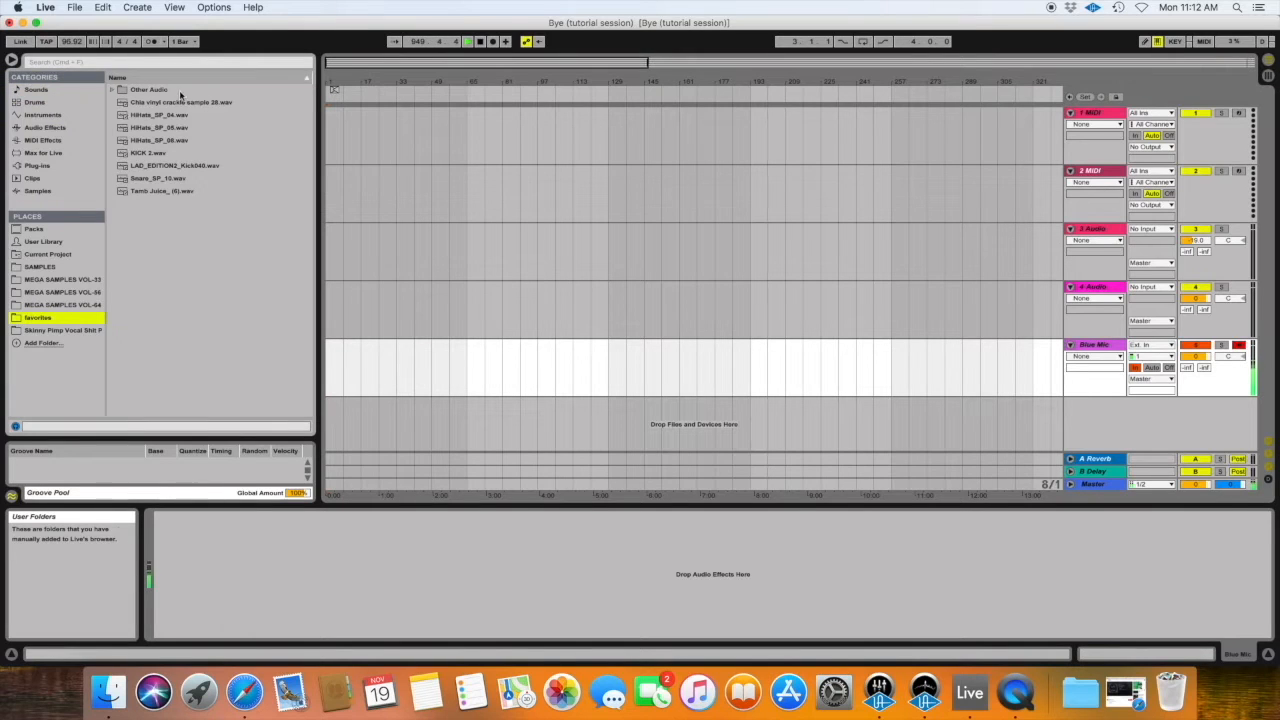
left_click(147, 103)
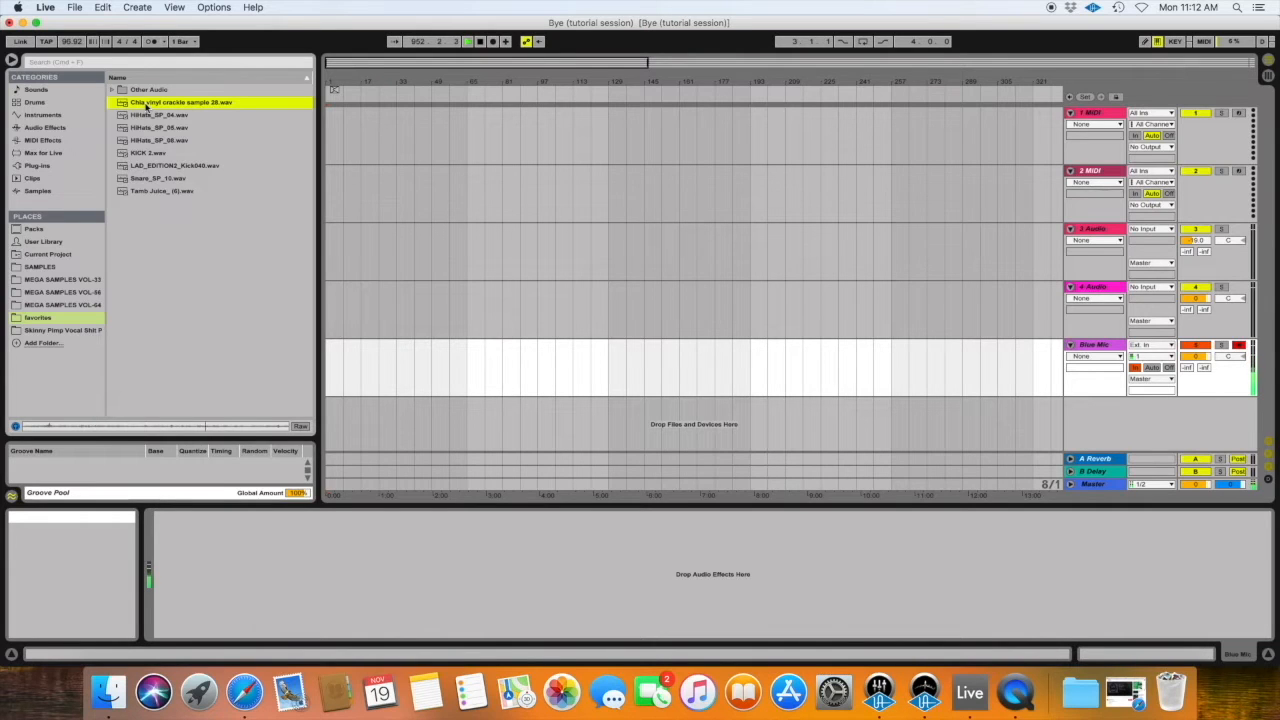
left_click_drag(144, 105, 329, 302)
Turn off warping for the vinyl crackle clip
left_click_drag(332, 80, 332, 140)
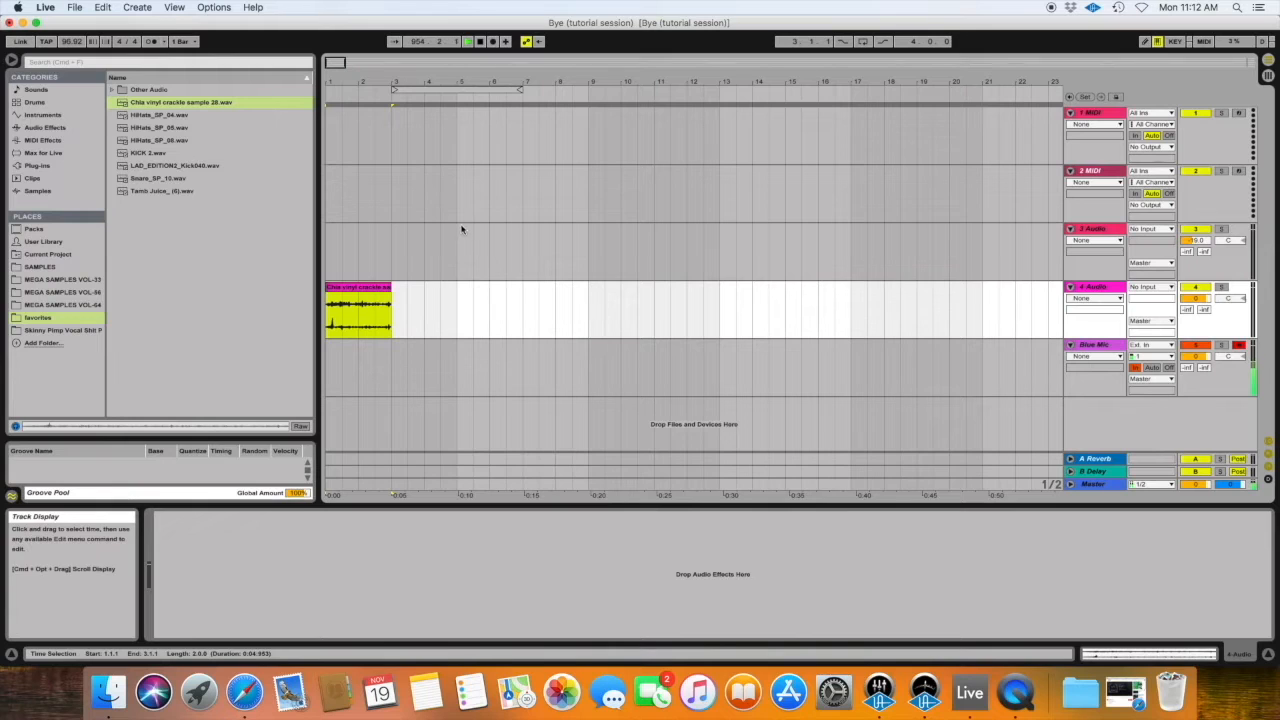
left_click(366, 292)
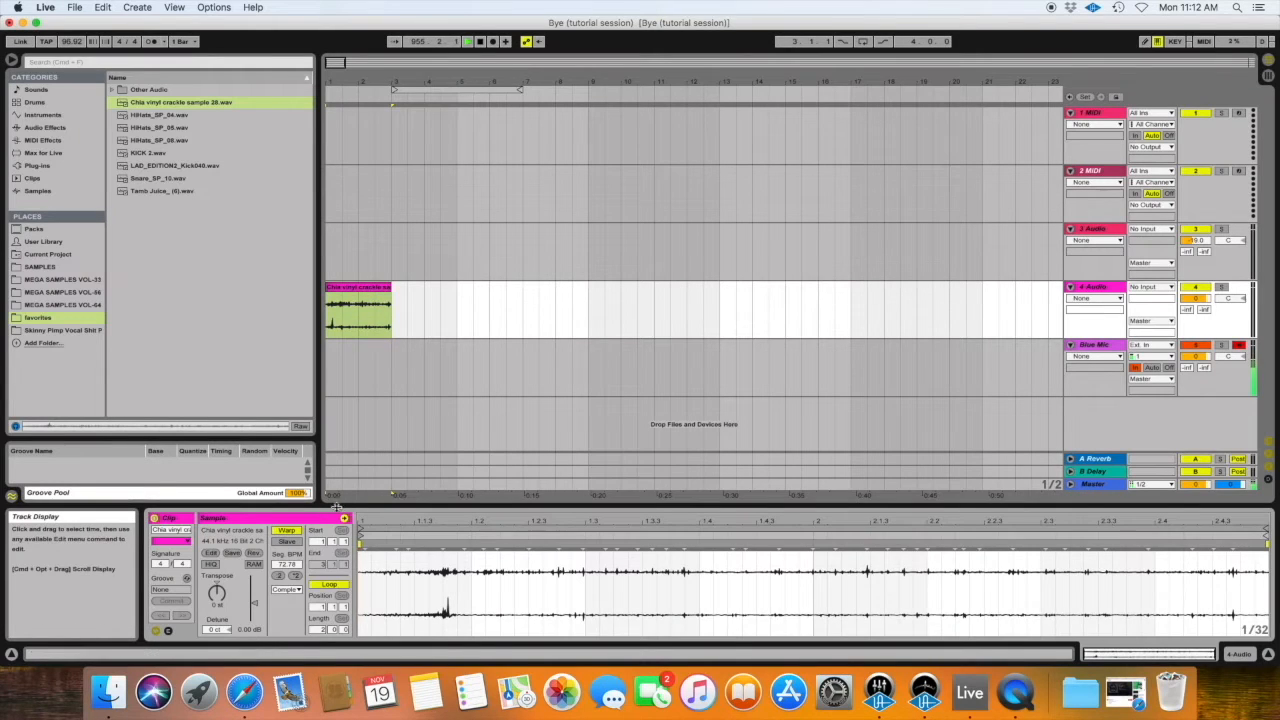
left_click(287, 530)
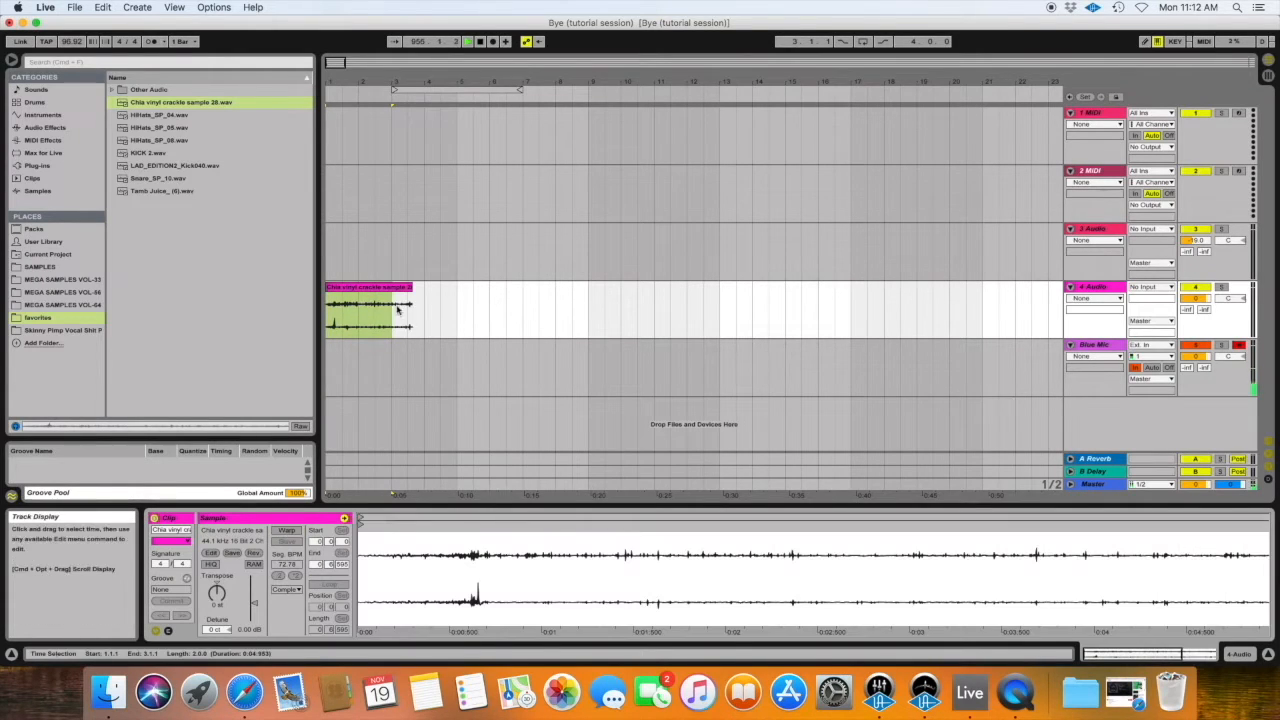
Duplicate the full vinyl crackle clip repeatedly along the 4 Audio track to about bar 136
left_click(404, 288)
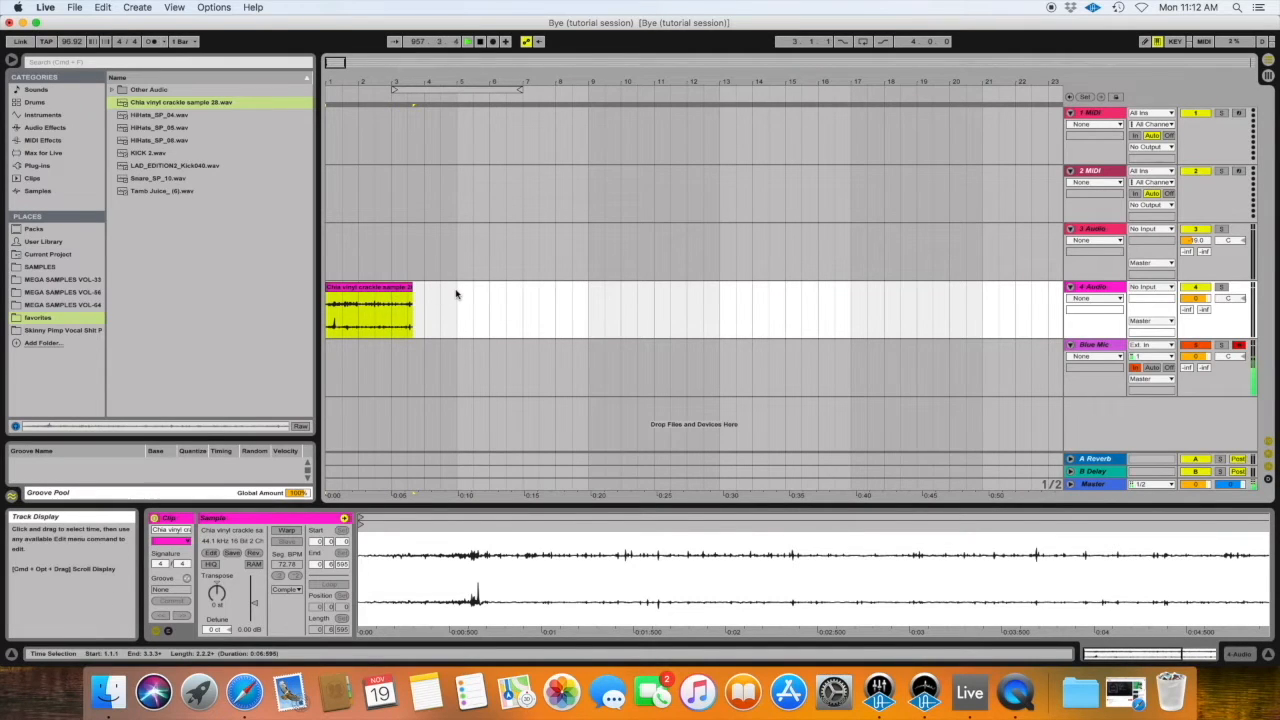
key("super+d")
key("super+d")
key("super+d")
key("super+d")
key("super+d")
key("super+d")
key("super+d")
key("super+d")
key("super+d")
key("super+d")
key("super+d")
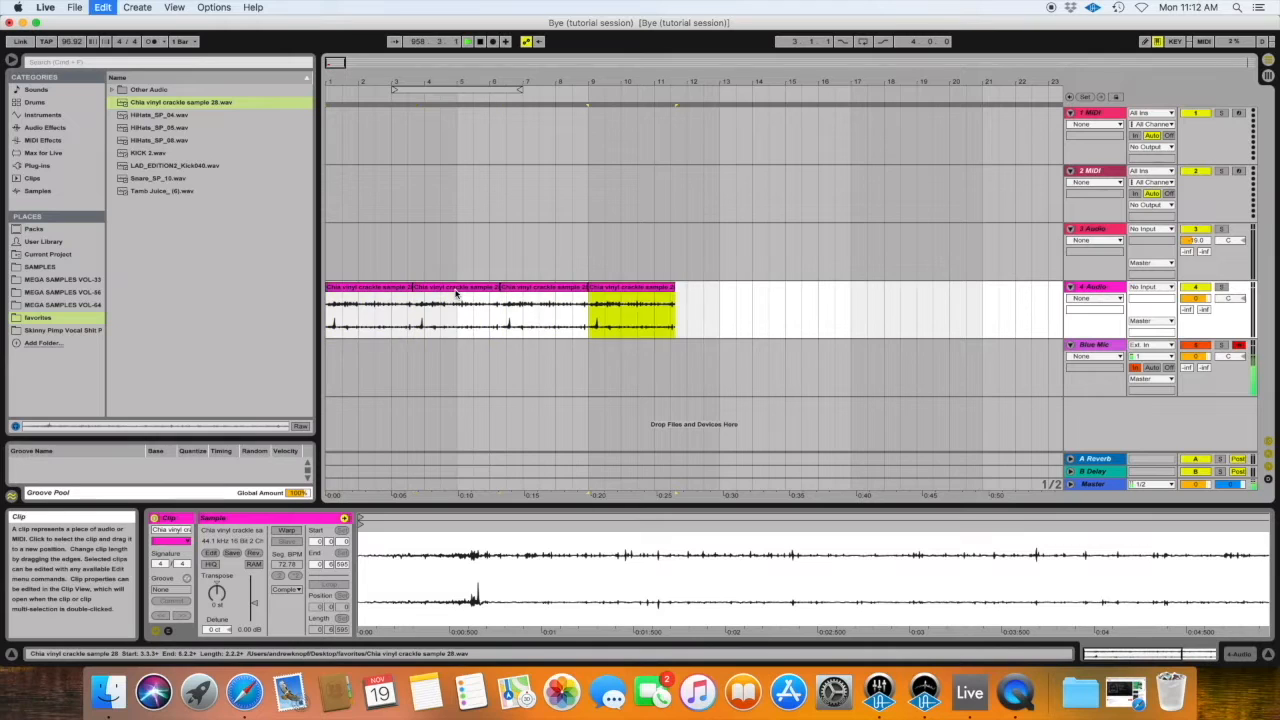
key("super+d")
key("super+d")
key("super+d")
key("super+d")
key("super+d")
key("super+d")
key("super+d")
key("super+d")
key("super+d")
key("super+d")
key("super+d")
key("super+d")
key("super+d")
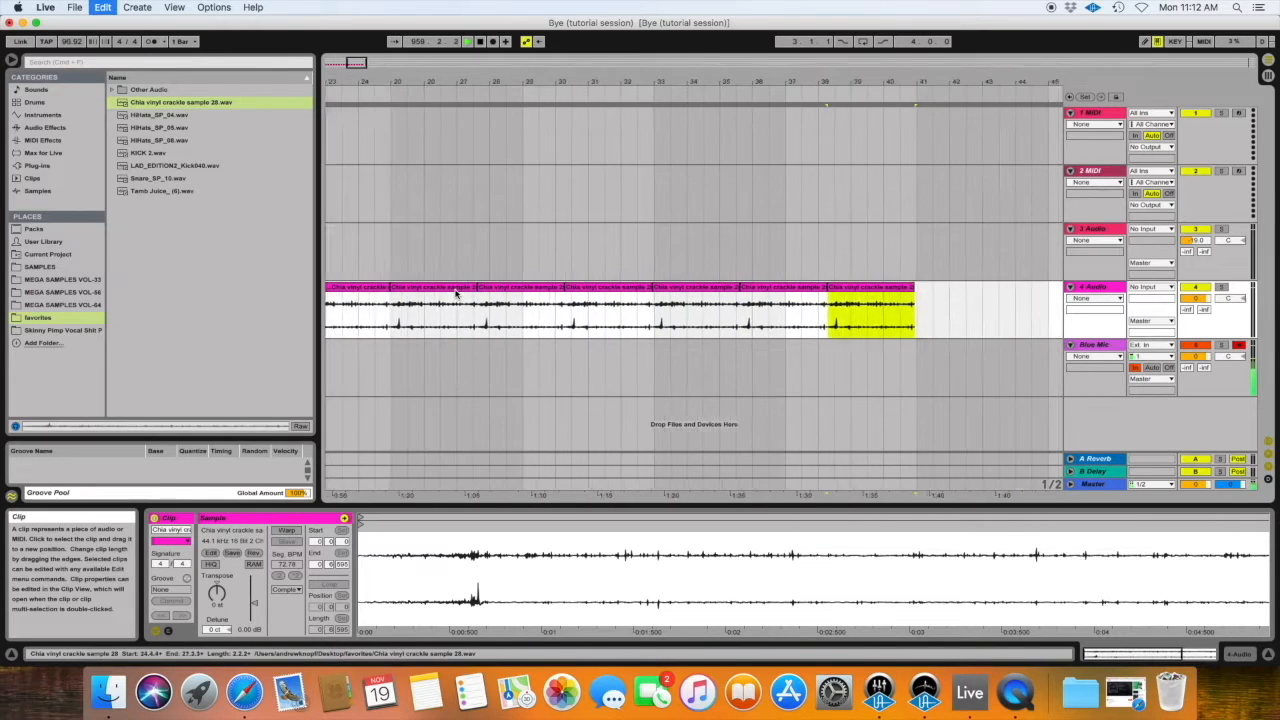
key("super+d")
key("super+d")
key("super+d")
key("super+d")
key("super+d")
key("super+d")
key("super+d")
key("super+d")
key("super+d")
key("super+d")
key("super+d")
key("super+d")
key("super+d")
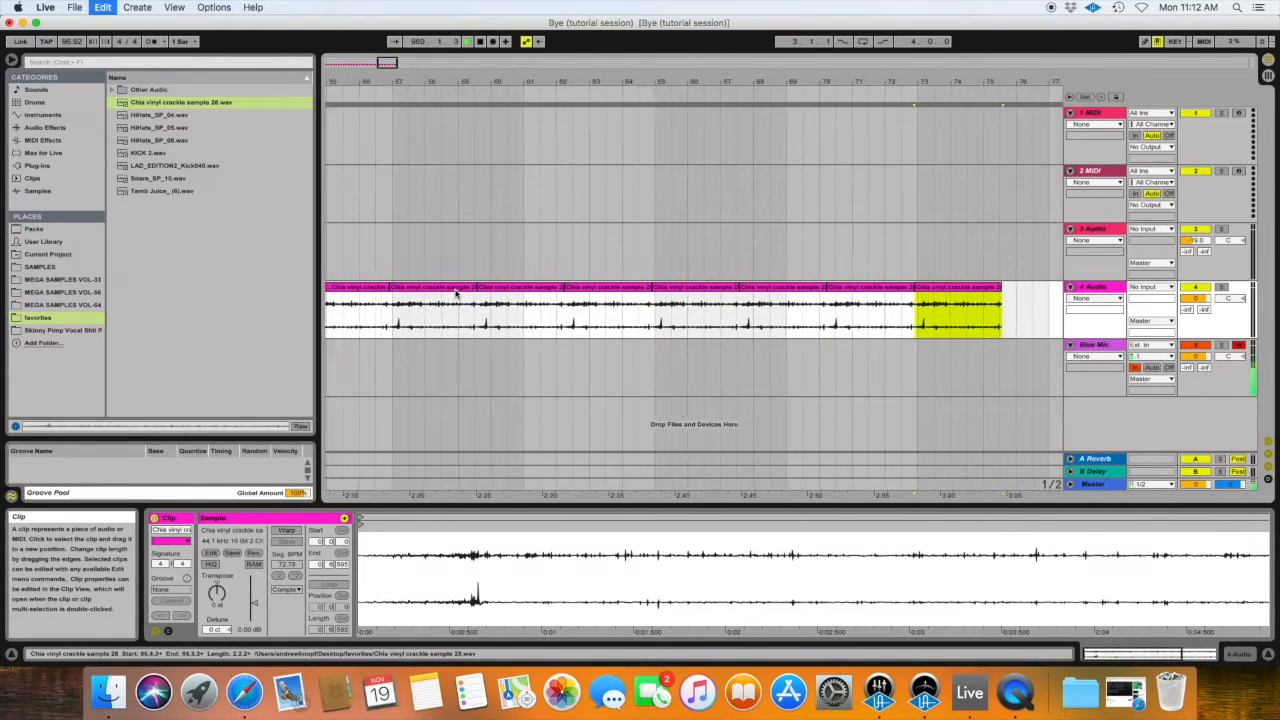
key("super+d")
key("super+d")
key("super+d")
key("super+d")
key("super+d")
key("super+d")
key("super+d")
key("super+d")
key("super+d")
key("super+d")
key("super+d")
key("super+d")
key("super+d")
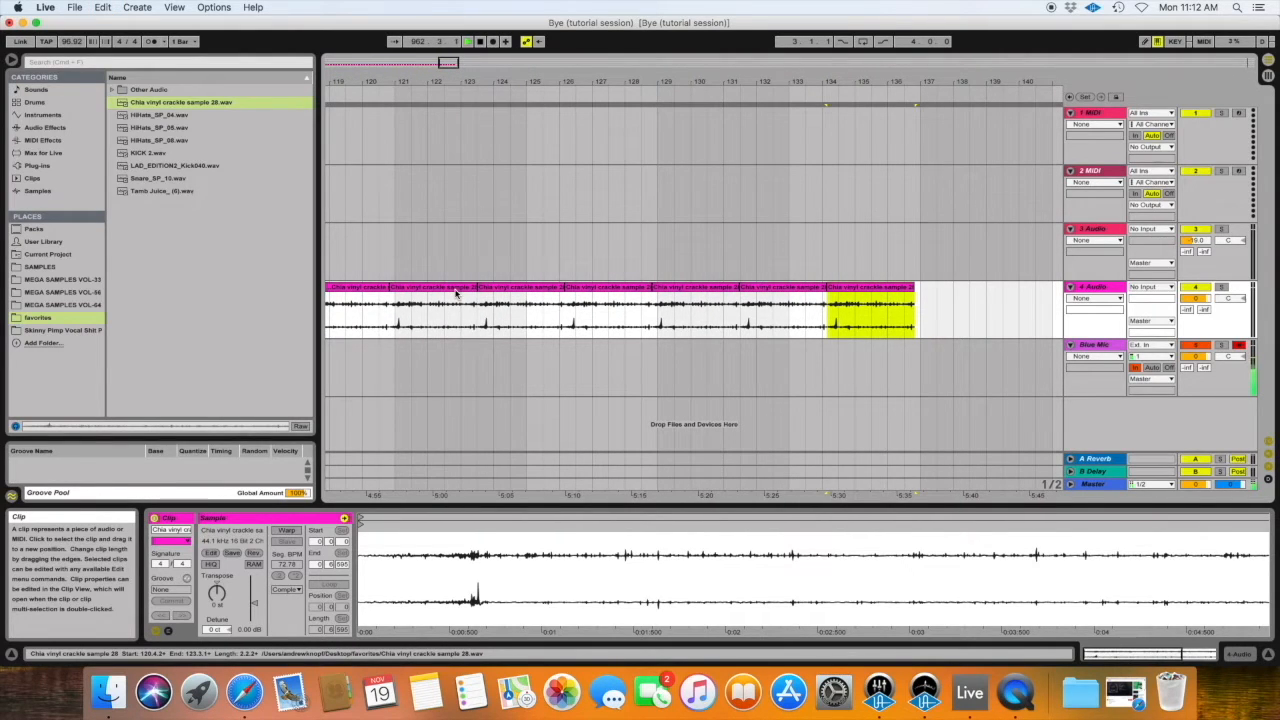
Select the first crackle clip on the 4 Audio track and stop playback
left_click_drag(494, 354, 526, 372)
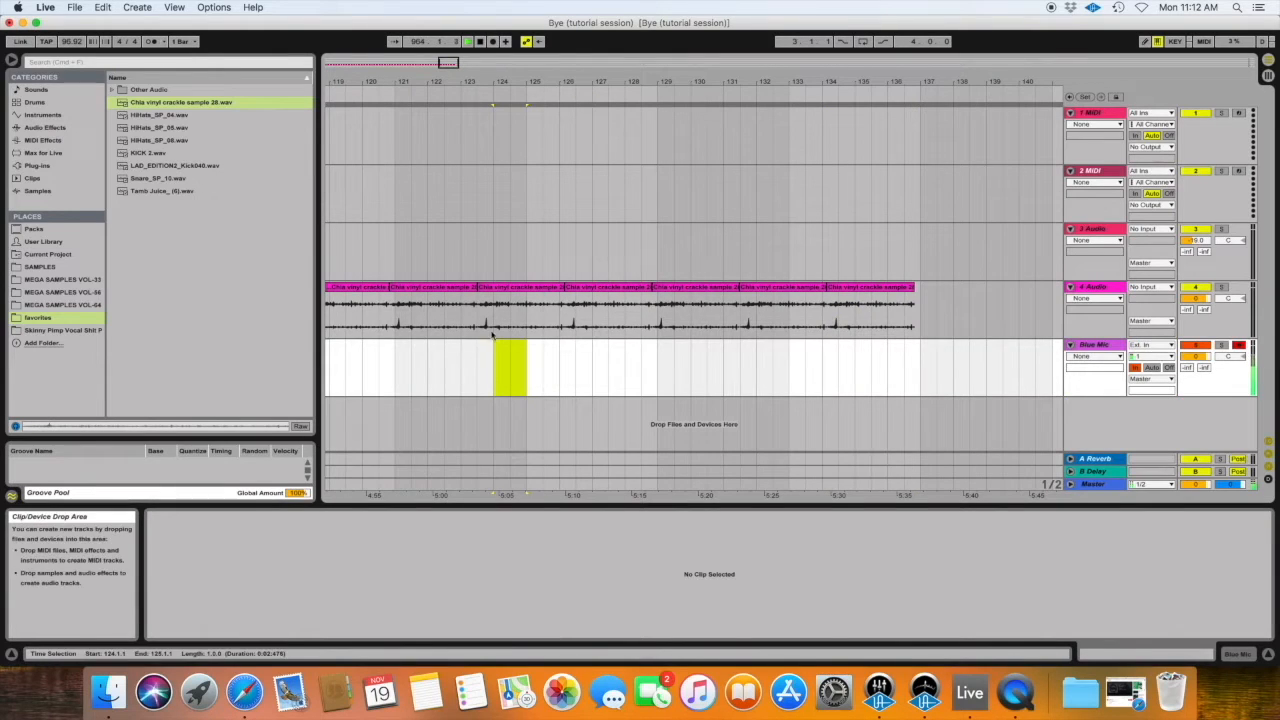
left_click(1098, 287)
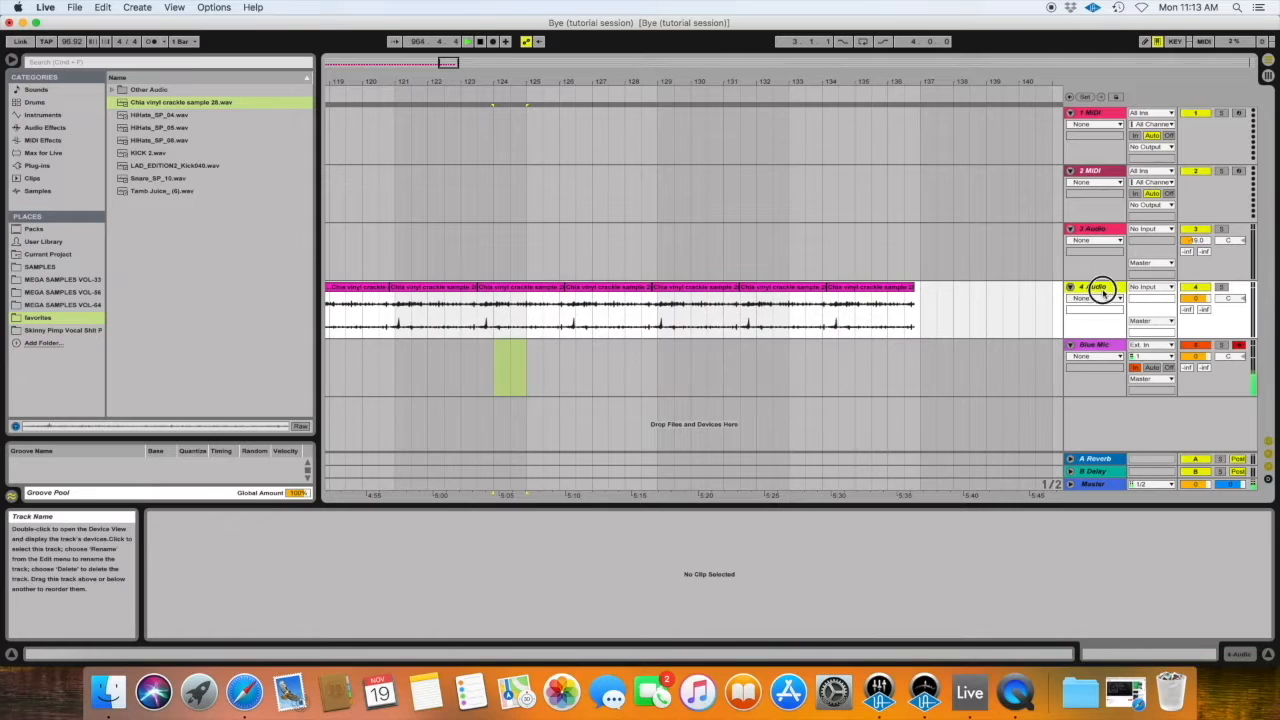
scroll(748, 322, "left", 20)
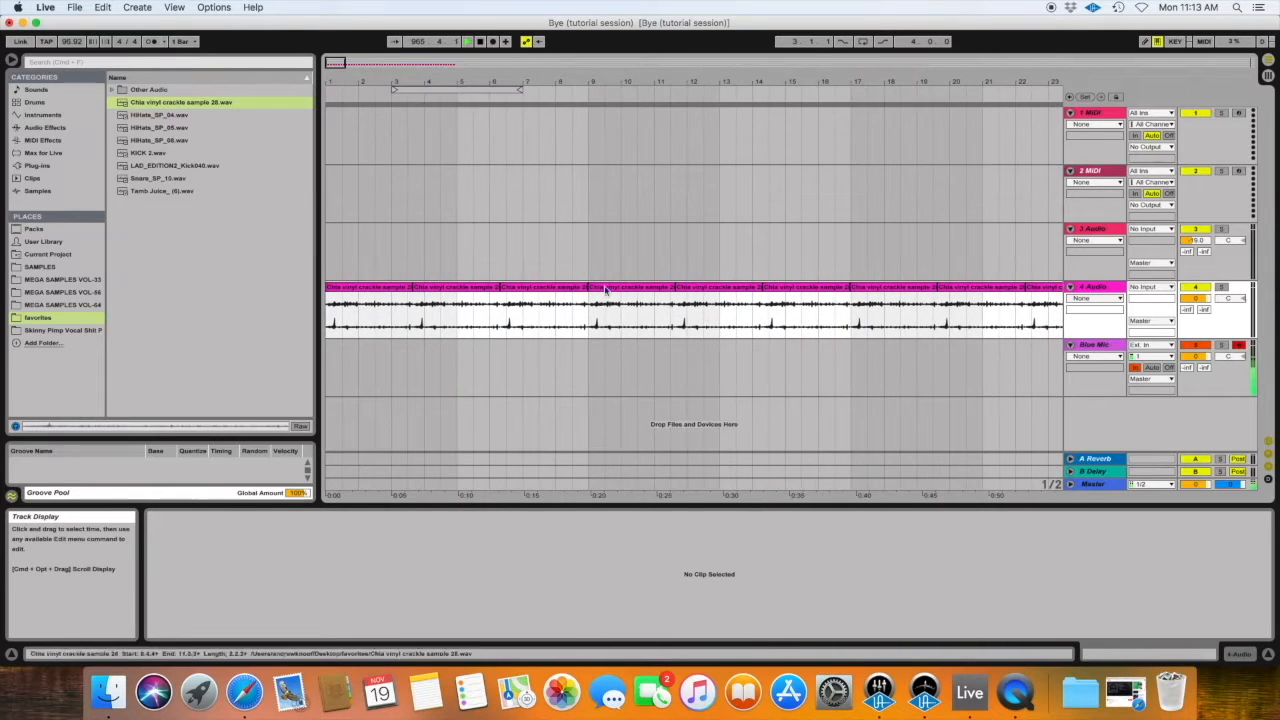
left_click(368, 287)
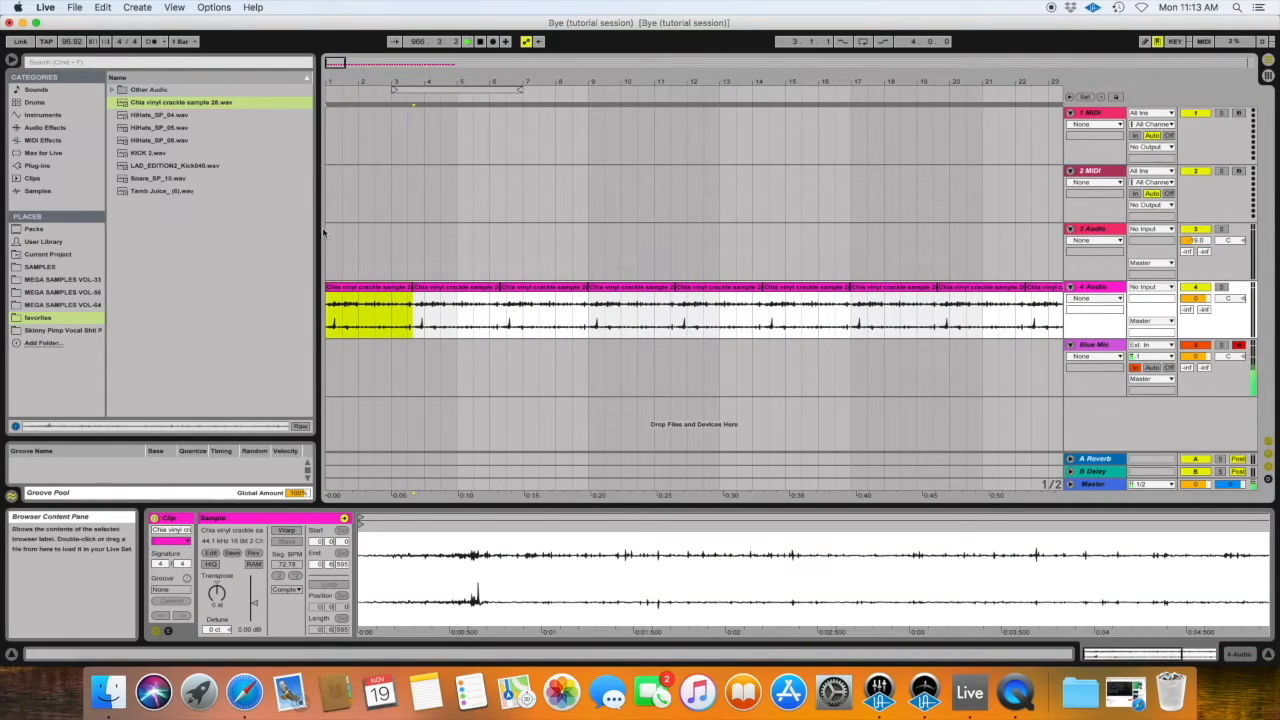
key("space")
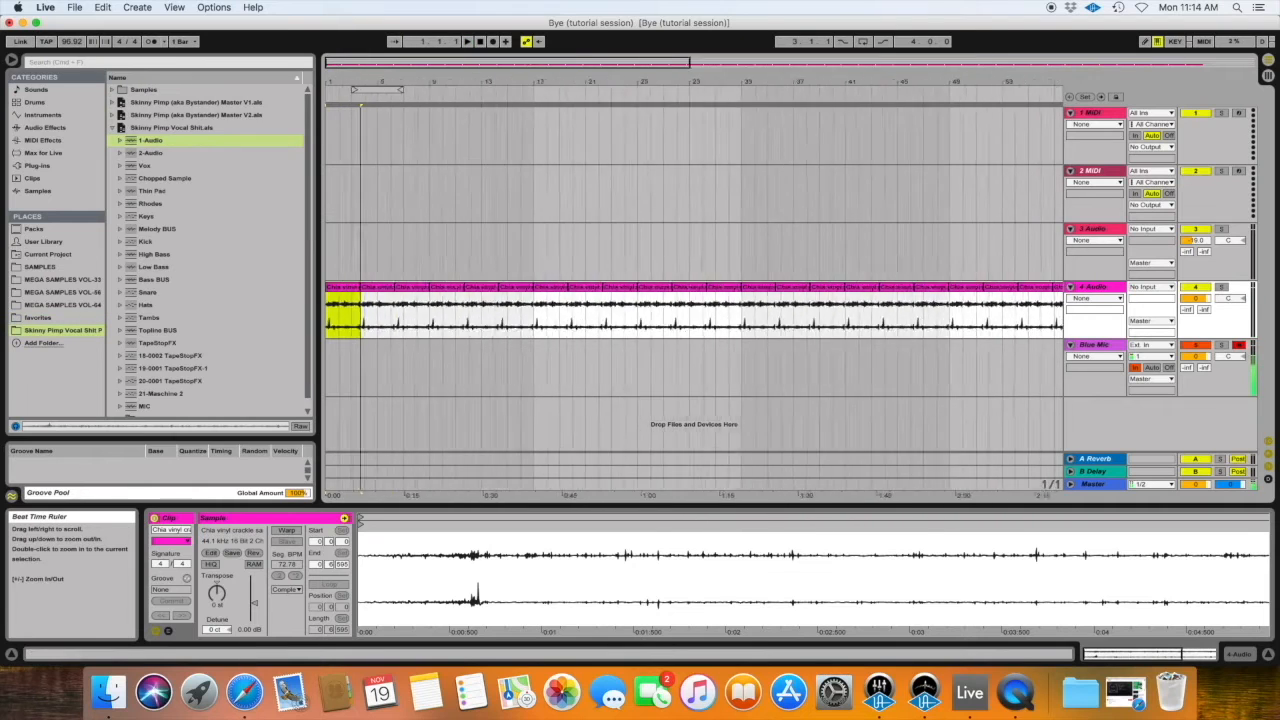
Audition the first bar of the crackle clip from the start of the arrangement
left_click_drag(500, 85, 527, 210)
scroll(545, 235, "left", 3)
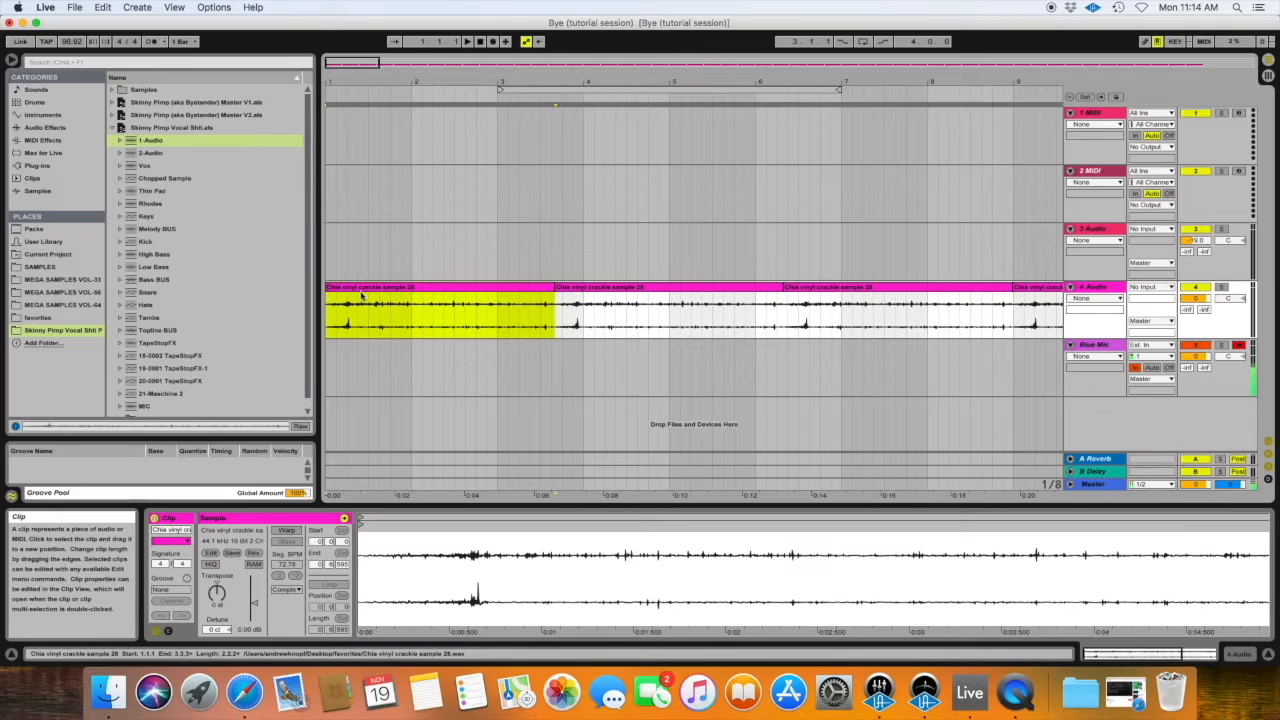
key("space")
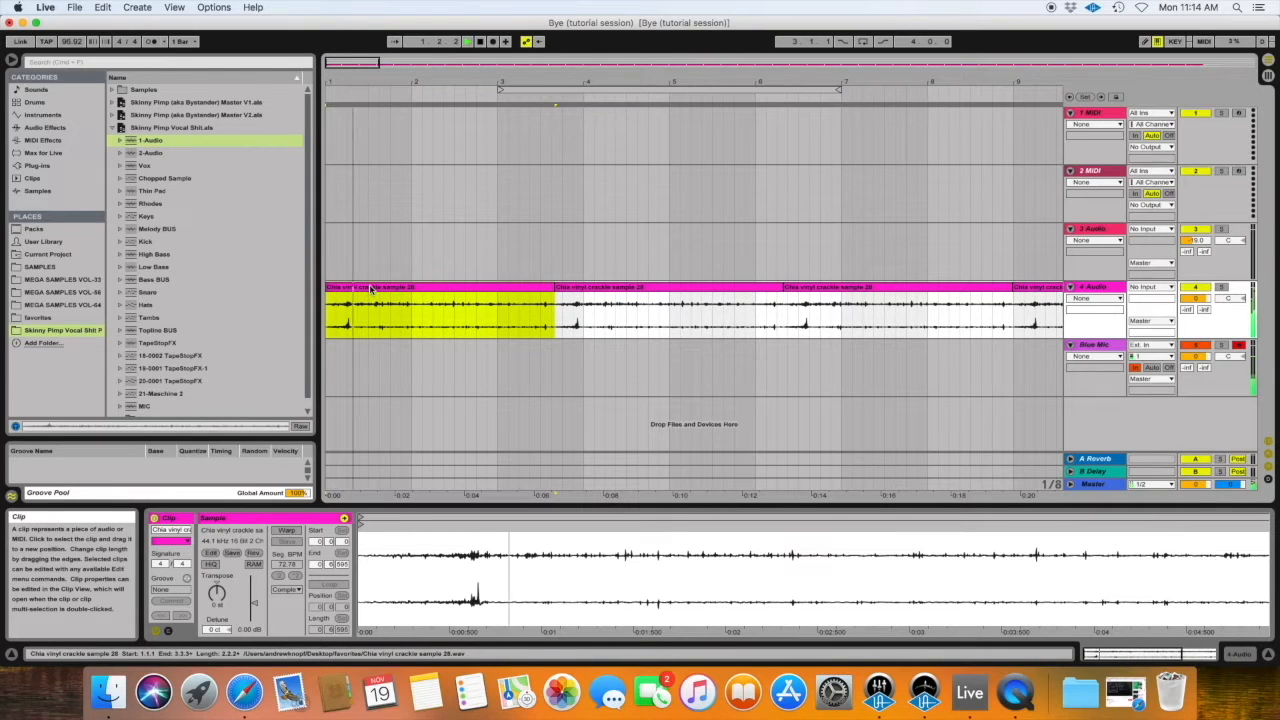
key("space")
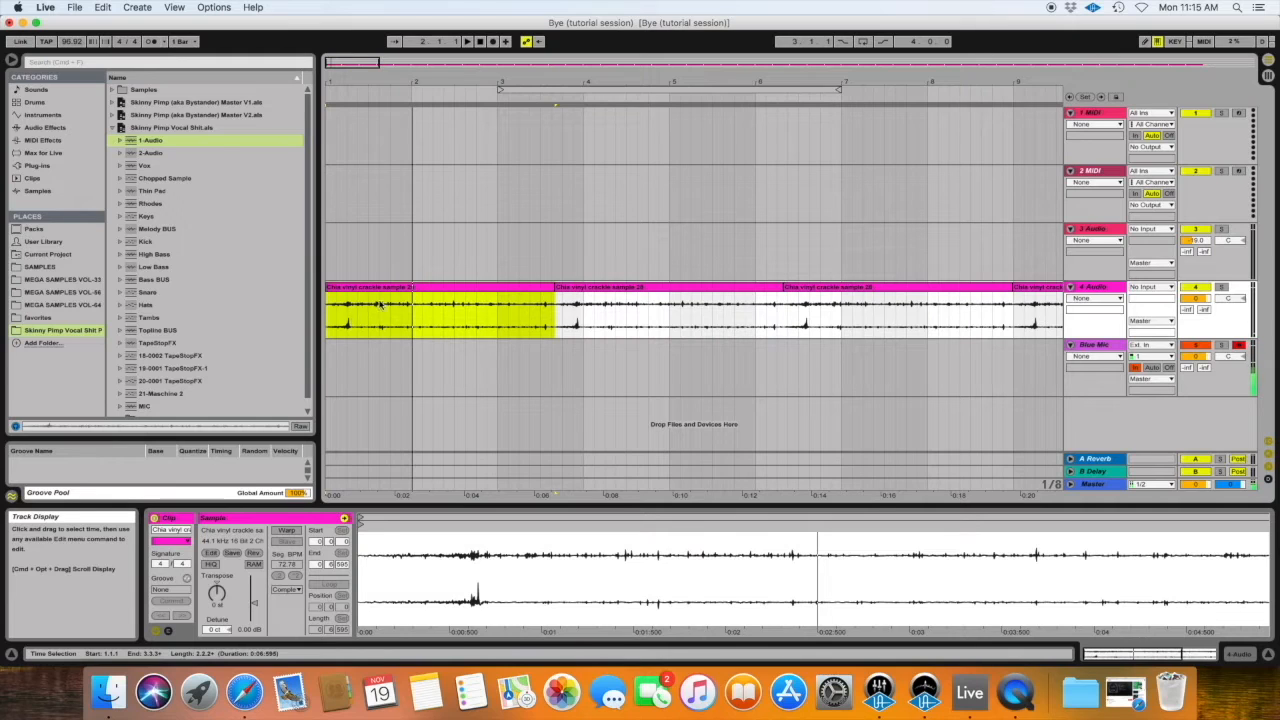
Delete the empty 3 Audio track
left_click(1095, 230)
key("Delete")
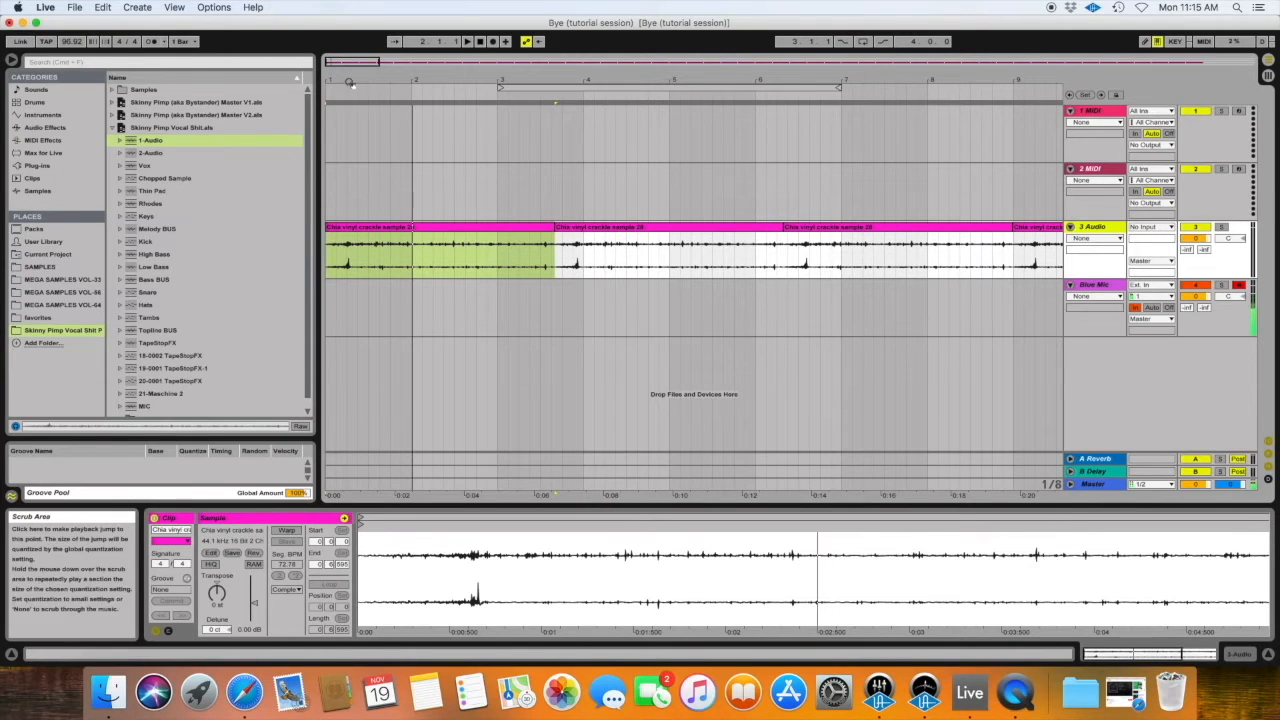
Trim the loud pop off the start of the first crackle clip and align the clip with bar 1
left_click_drag(350, 495, 350, 505)
left_click_drag(349, 81, 350, 104)
left_click(454, 228)
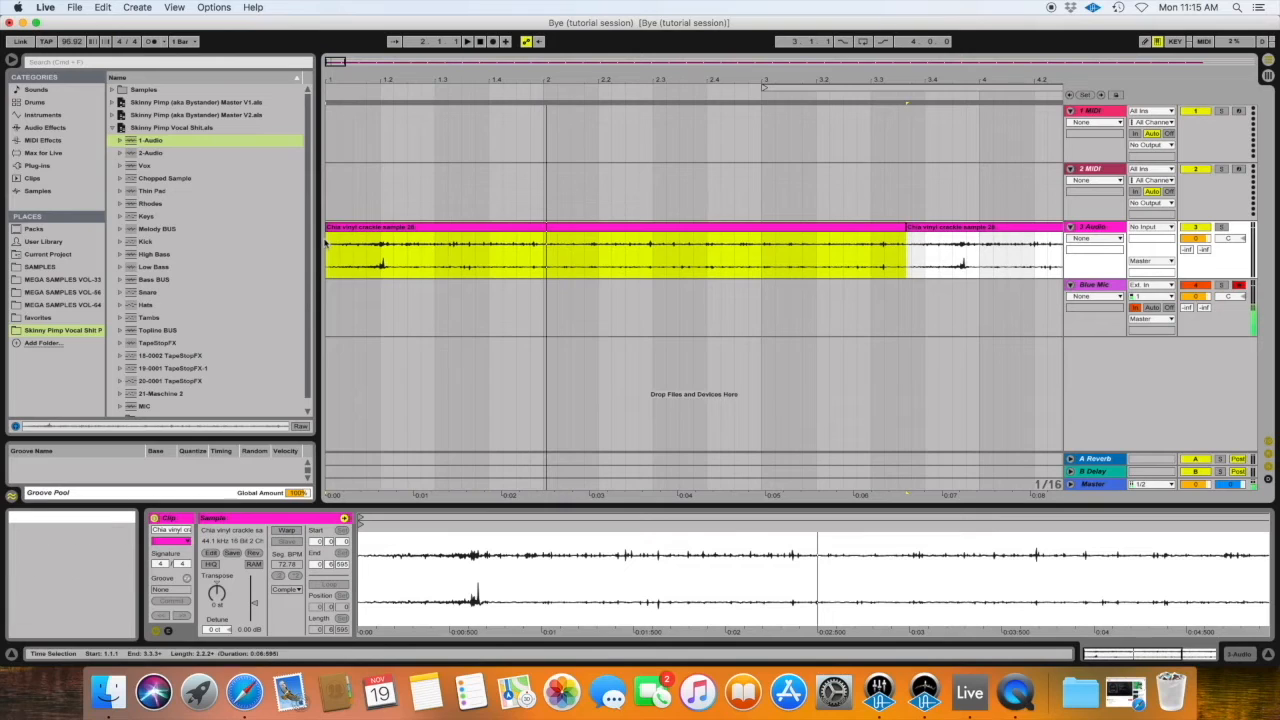
mouse_move(331, 231)
left_mouse_down()
mouse_move(391, 244)
mouse_move(369, 230)
left_mouse_up()
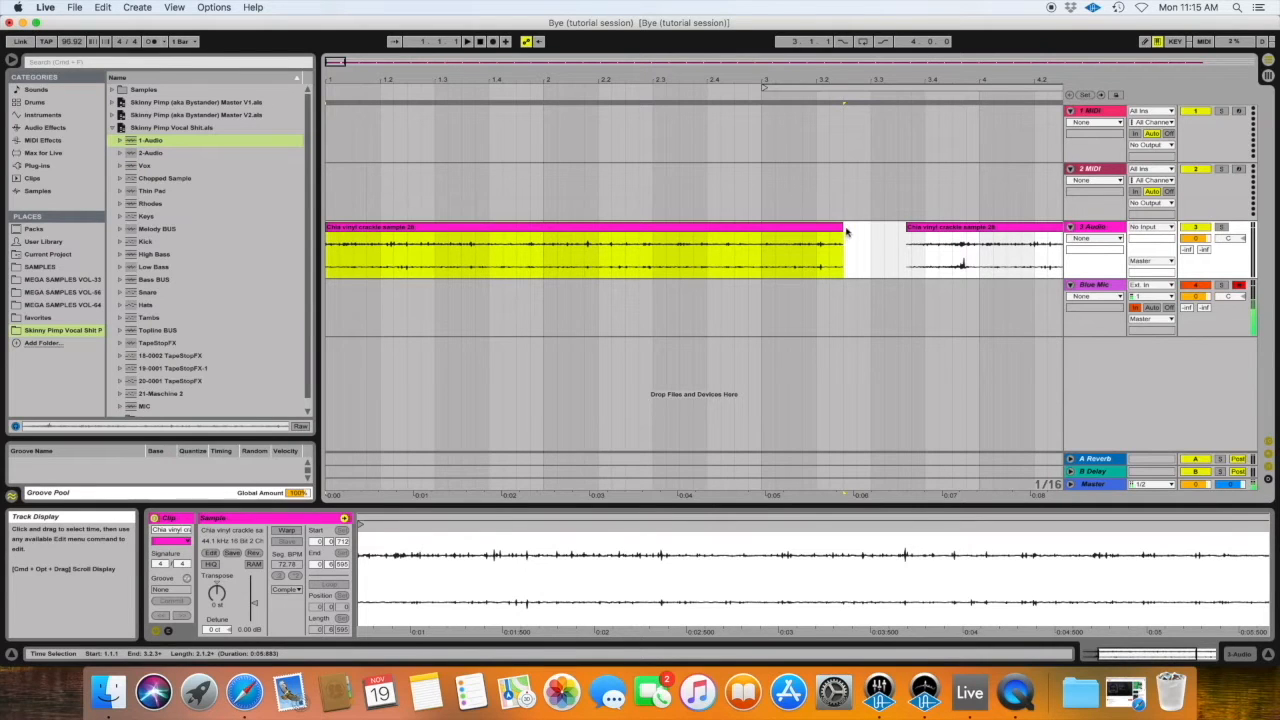
Duplicate the trimmed crackle clip repeatedly over the old copies to about bar 139
left_click_drag(583, 82, 353, 54)
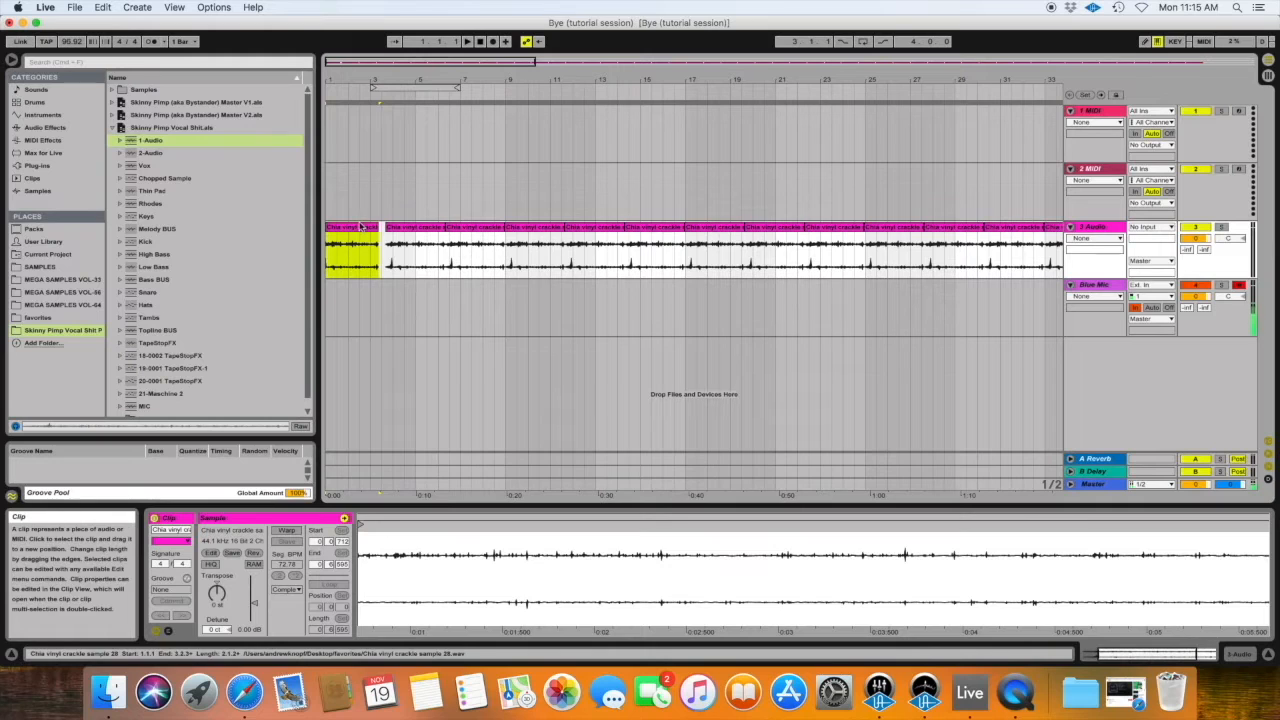
key("super+d")
key("super+d")
key("super+d")
key("super+d")
key("super+d")
key("super+d")
key("super+d")
key("super+d")
key("super+d")
key("super+d")
key("super+d")
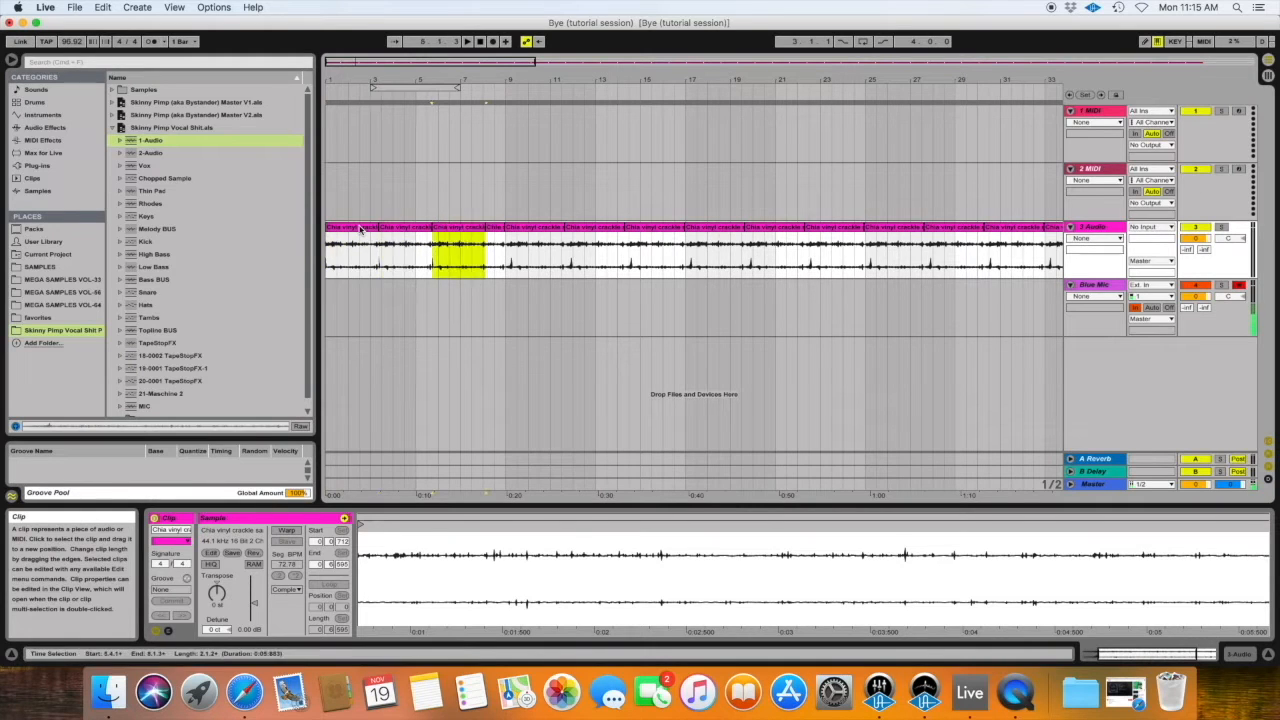
key("super+d")
key("super+d")
key("super+d")
key("super+d")
key("super+d")
key("super+d")
key("super+d")
key("super+d")
key("super+d")
key("super+d")
key("super+d")
key("super+d")
key("super+d")
key("super+d")
key("super+d")
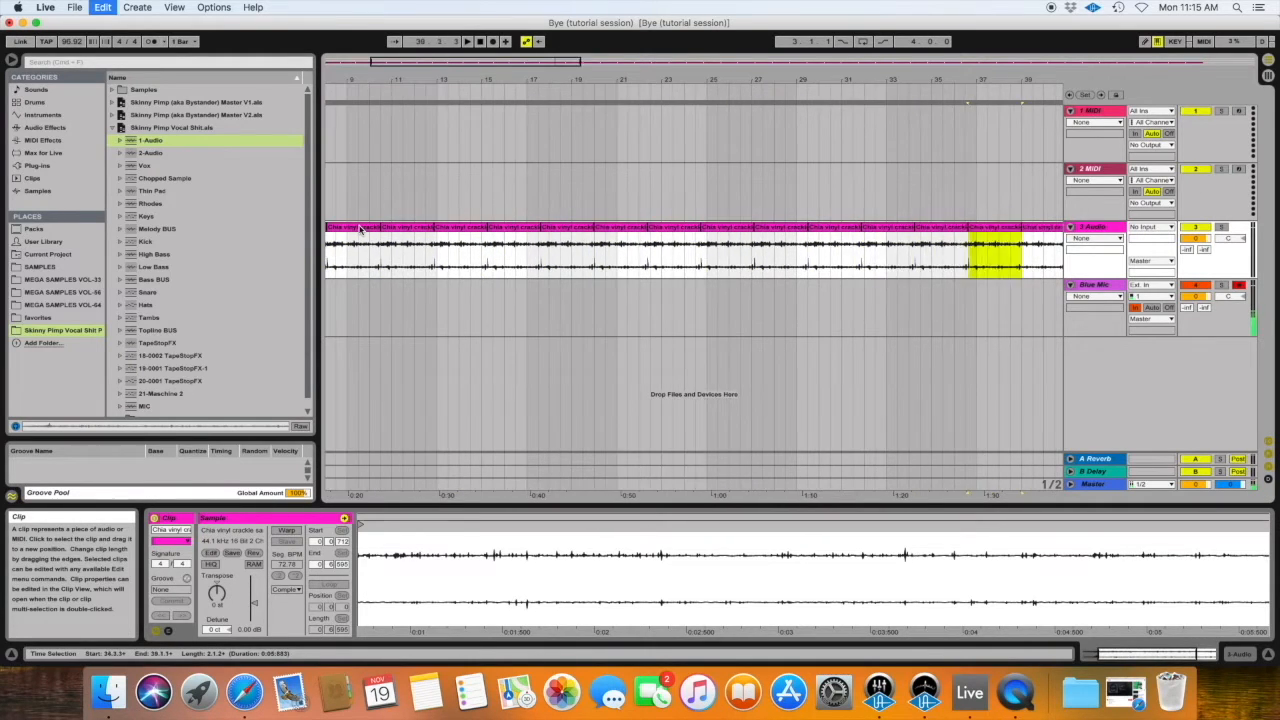
key("super+d")
key("super+d")
key("super+d")
key("super+d")
key("super+d")
key("super+d")
key("super+d")
key("super+d")
key("super+d")
key("super+d")
key("super+d")
key("super+d")
key("super+d")
key("super+d")
key("super+d")
key("super+d")
key("super+d")
key("super+d")
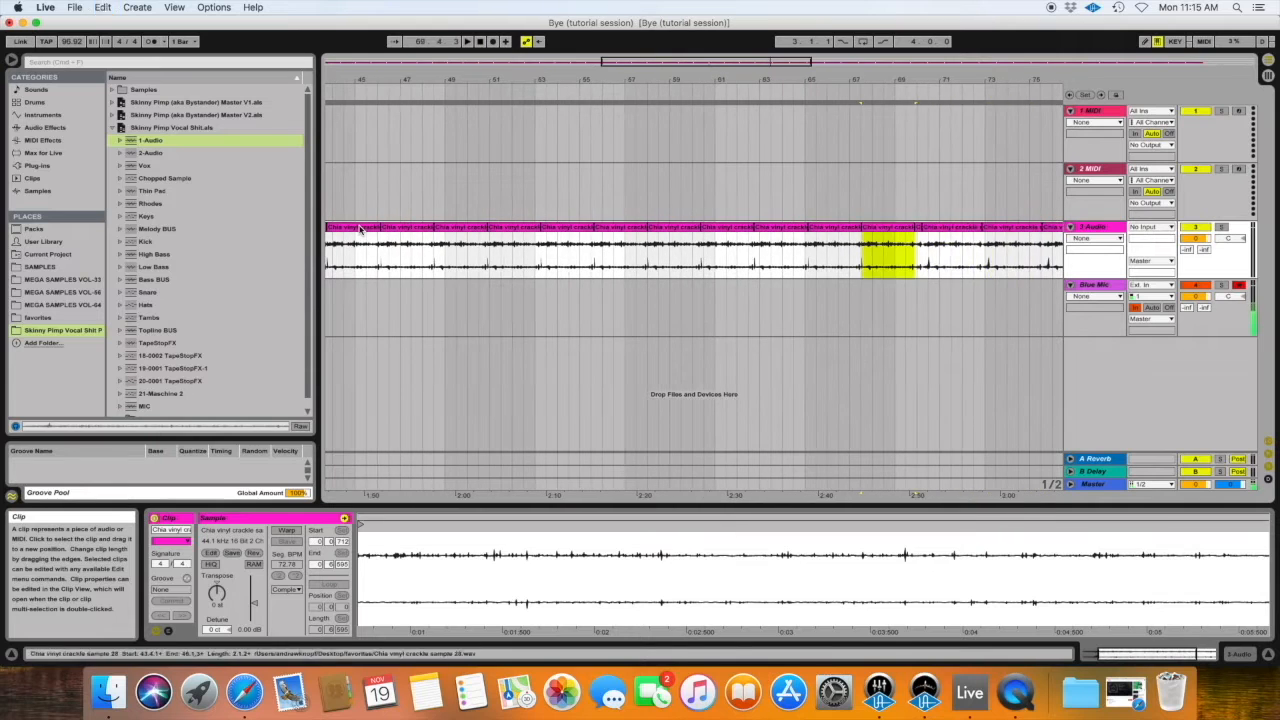
key("super+d")
key("super+d")
key("super+d")
key("super+d")
key("super+d")
key("super+d")
key("super+d")
key("super+d")
key("super+d")
key("super+d")
key("super+d")
key("super+d")
key("super+d")
key("super+d")
key("super+d")
key("super+d")
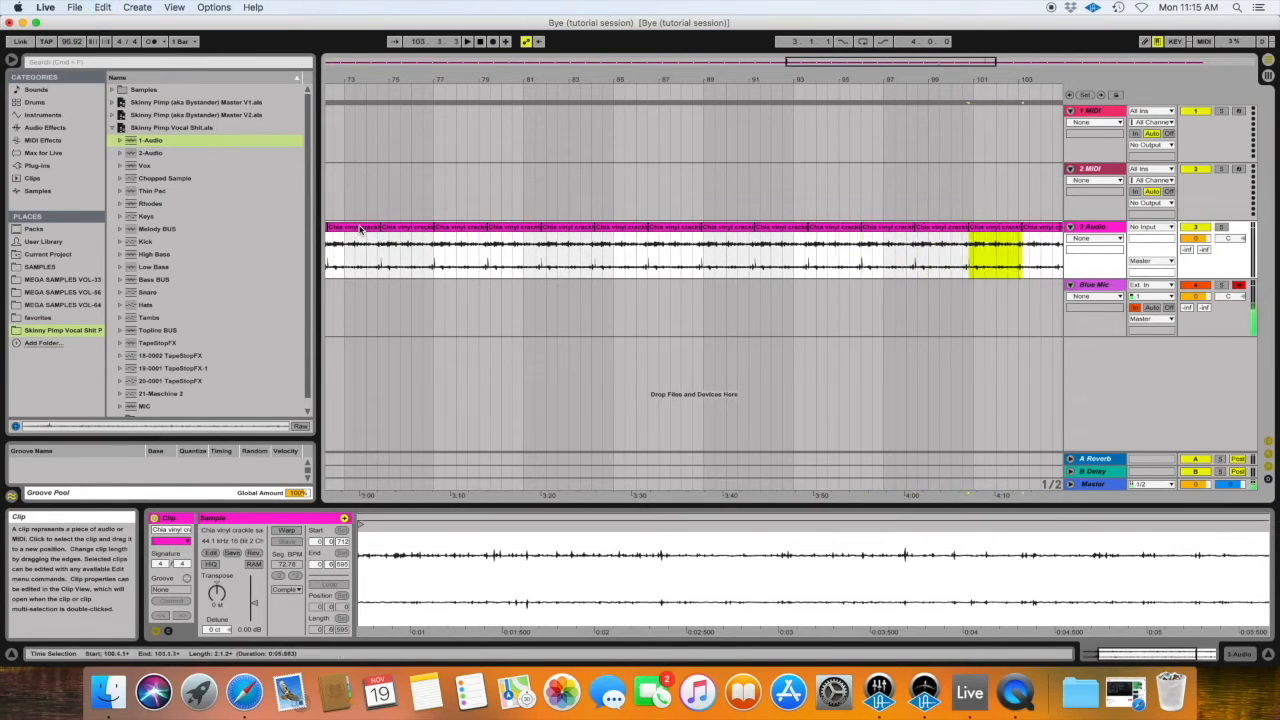
Play back the trimmed crackle copies from the start of the track to check the transitions
scroll(362, 229, "left", 20)
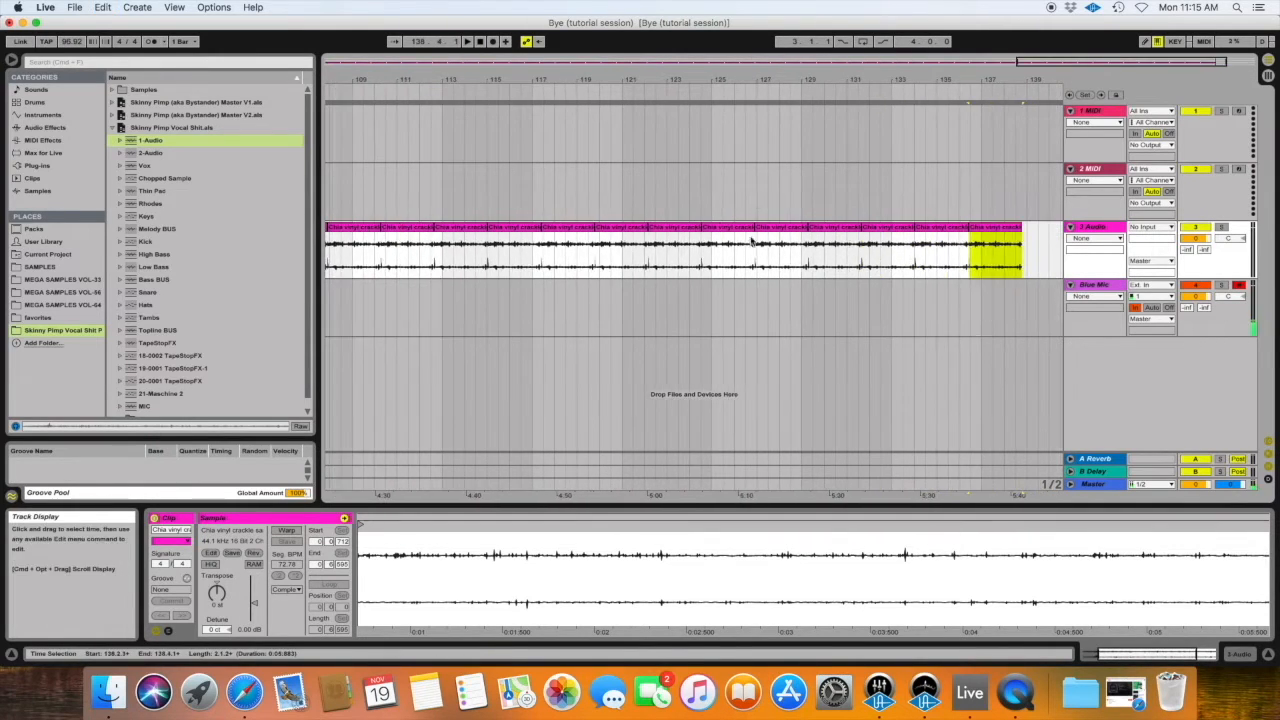
left_click(345, 228)
key("space")
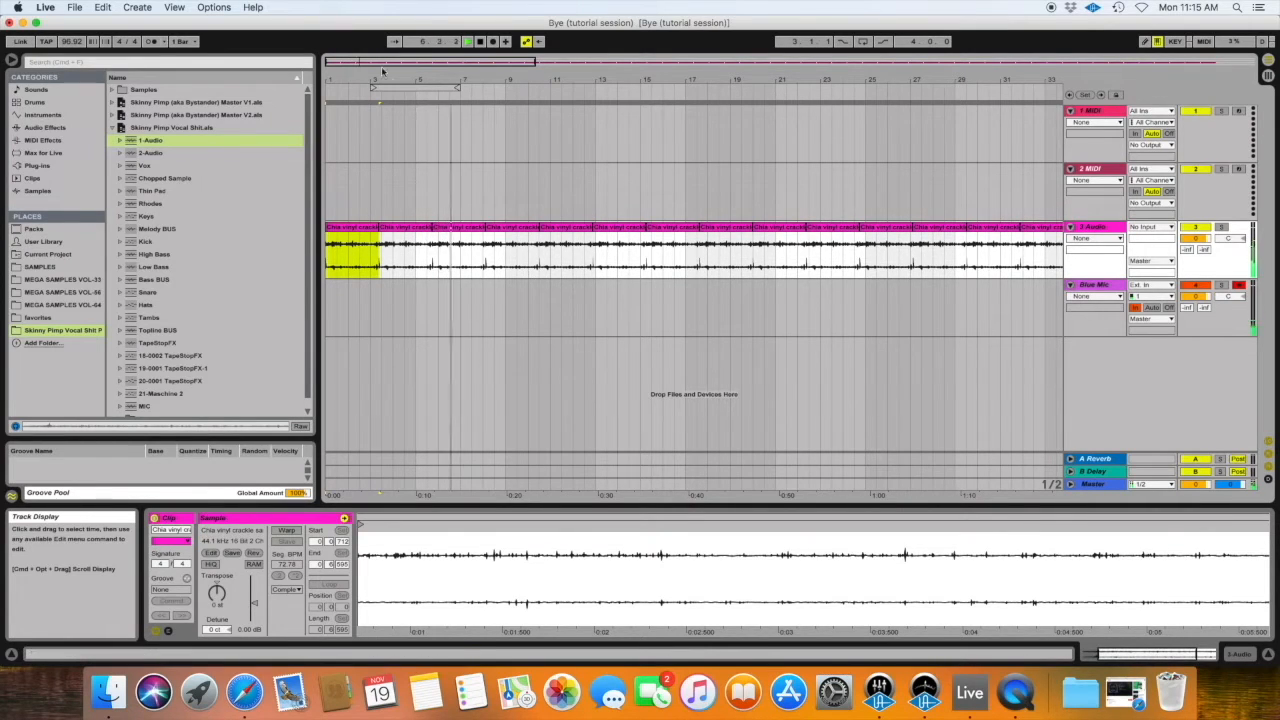
left_click_drag(386, 79, 386, 22)
key("space")
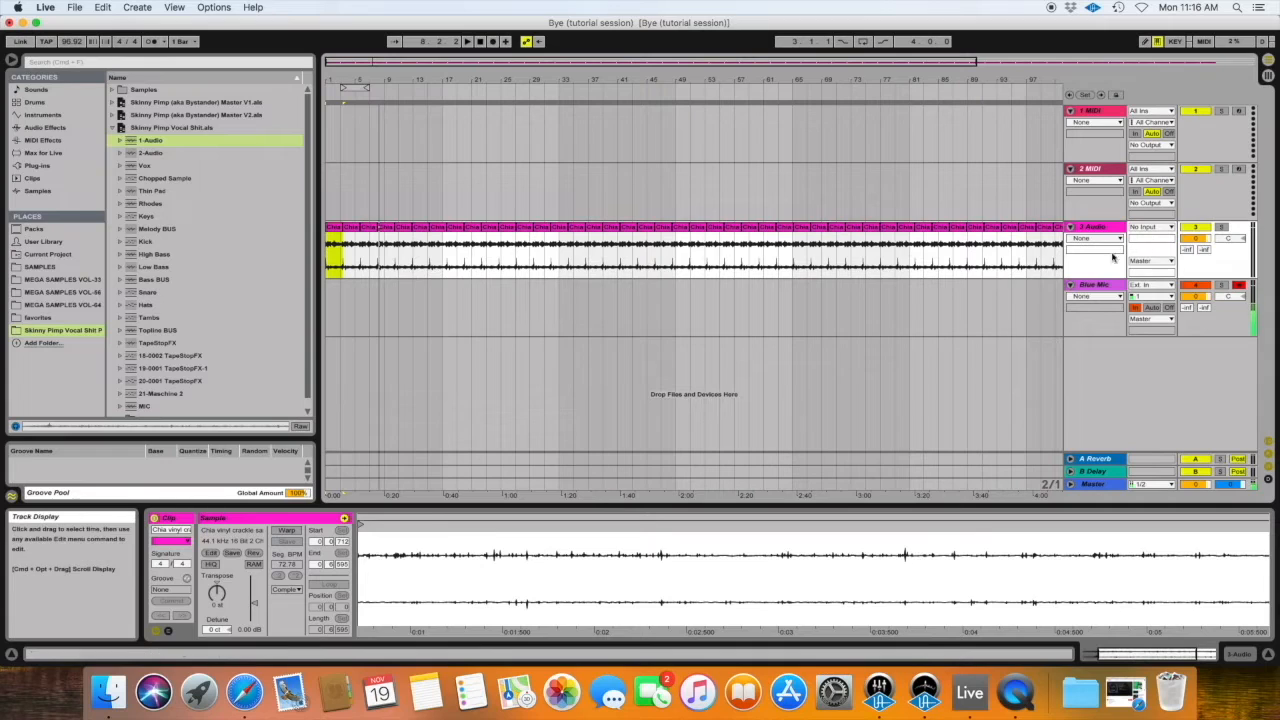
Lower the crackle track's volume to about -12.6 dB and add an EQ Eight to it
left_click_drag(1198, 238, 1119, 272)
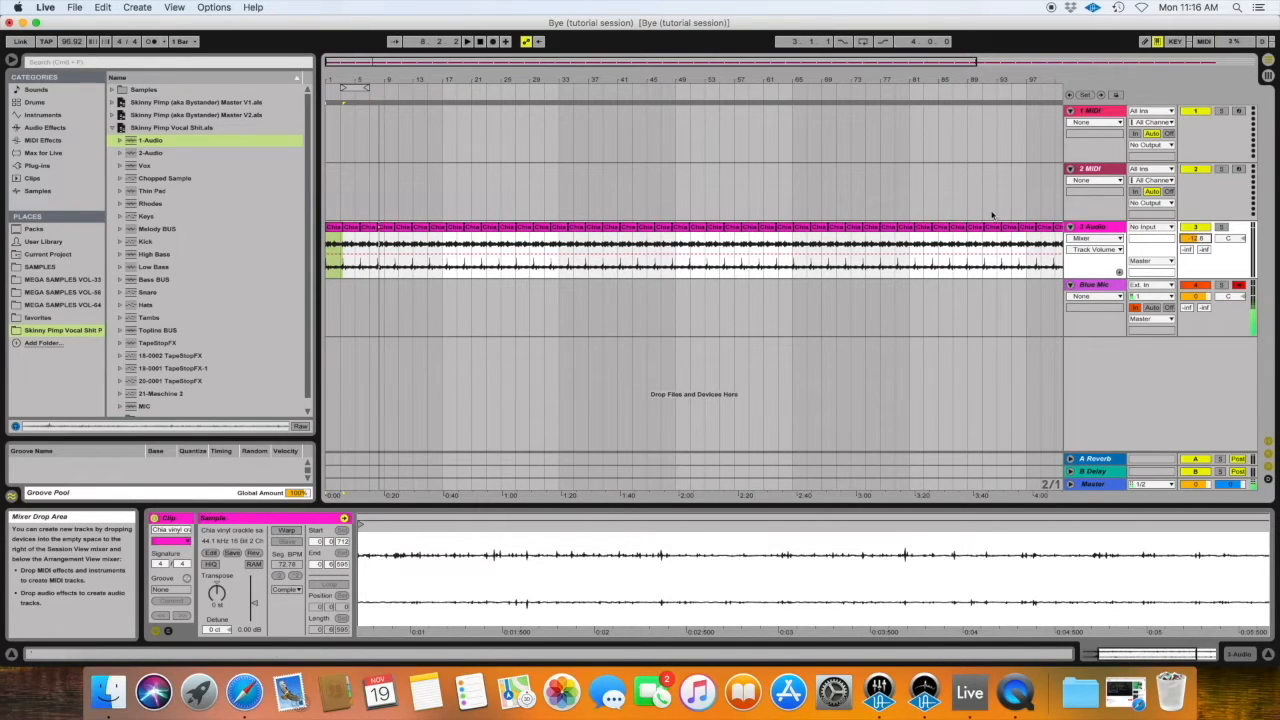
left_click(48, 127)
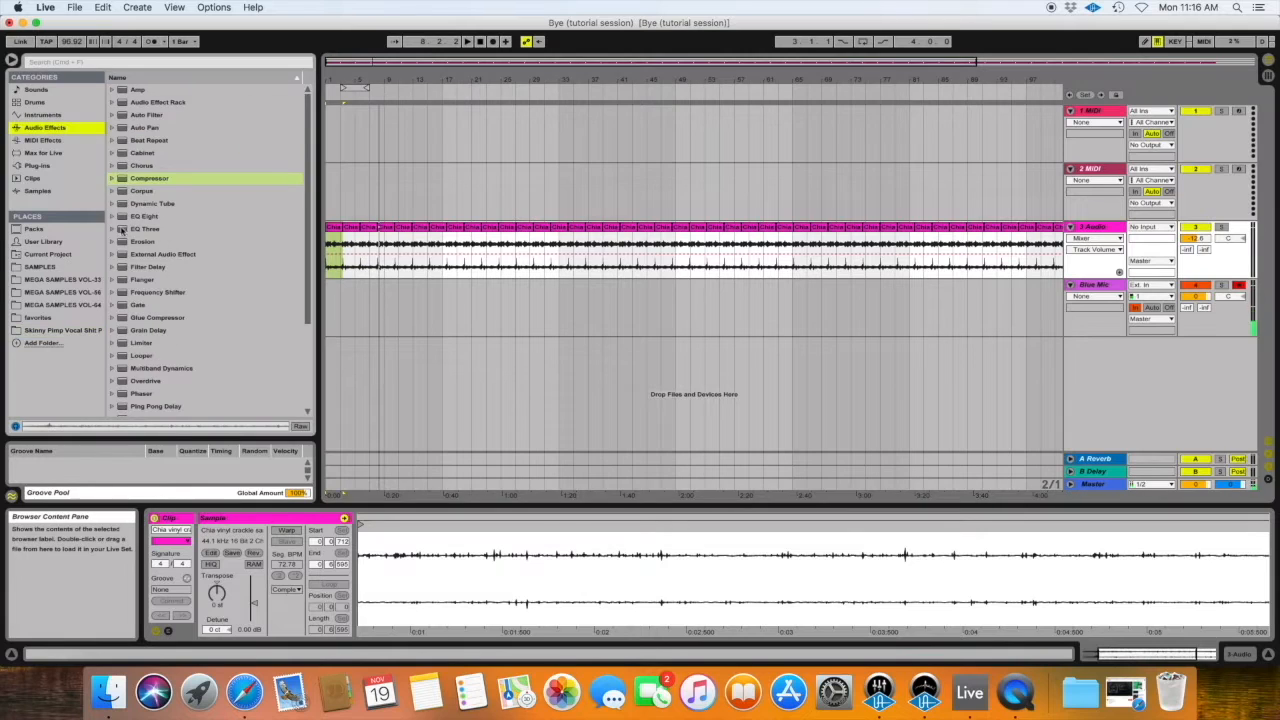
left_click_drag(117, 217, 247, 243)
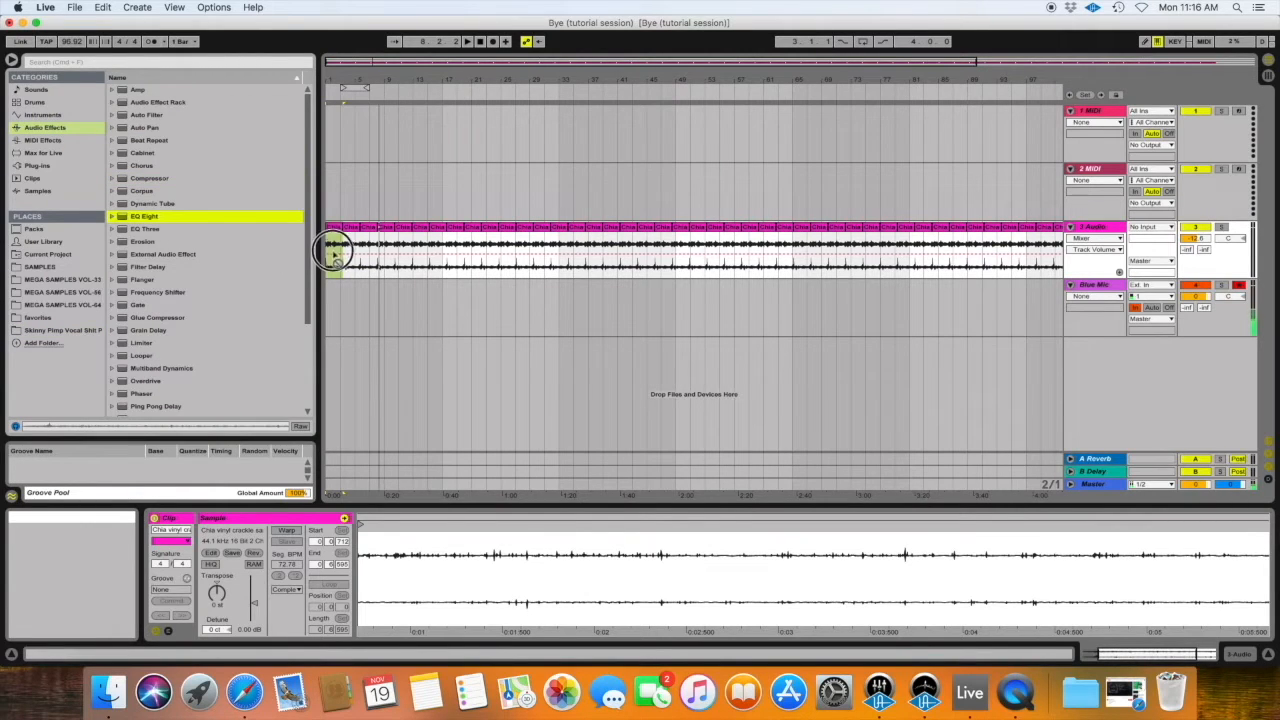
left_click_drag(333, 251, 335, 256)
left_click(374, 543)
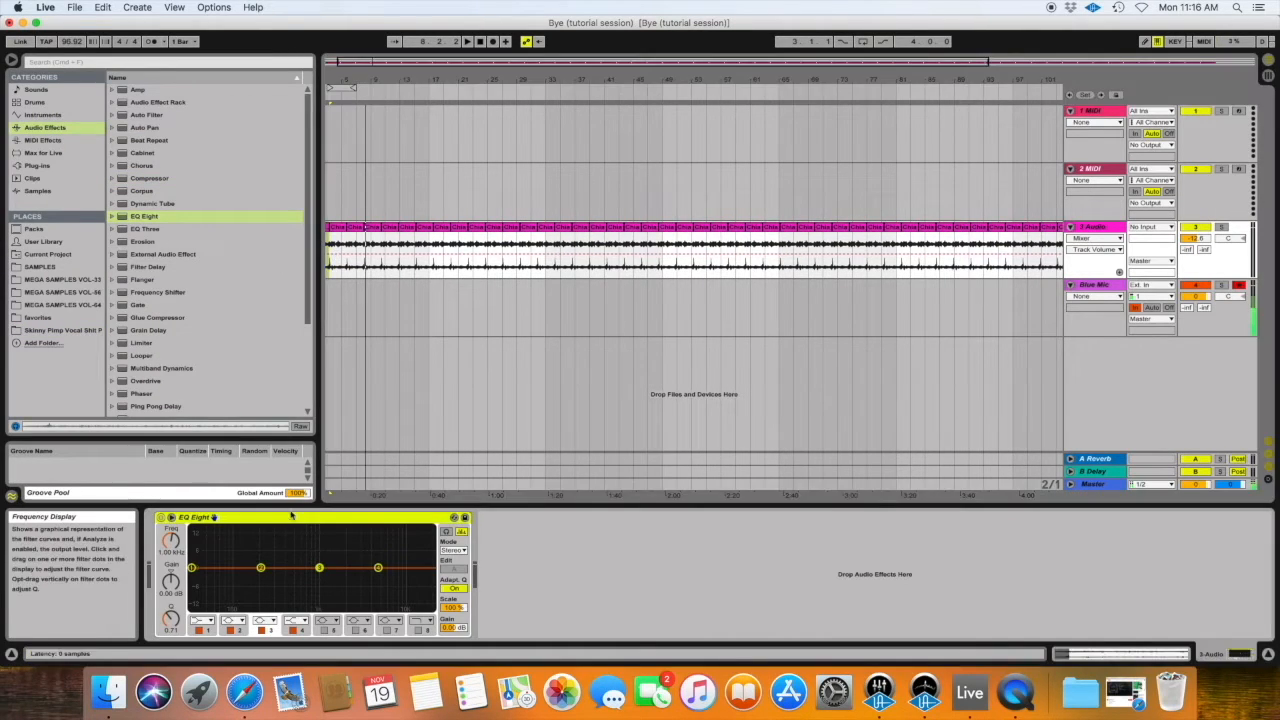
Set the filter type of EQ Eight's first band to low cut
left_click(1013, 229)
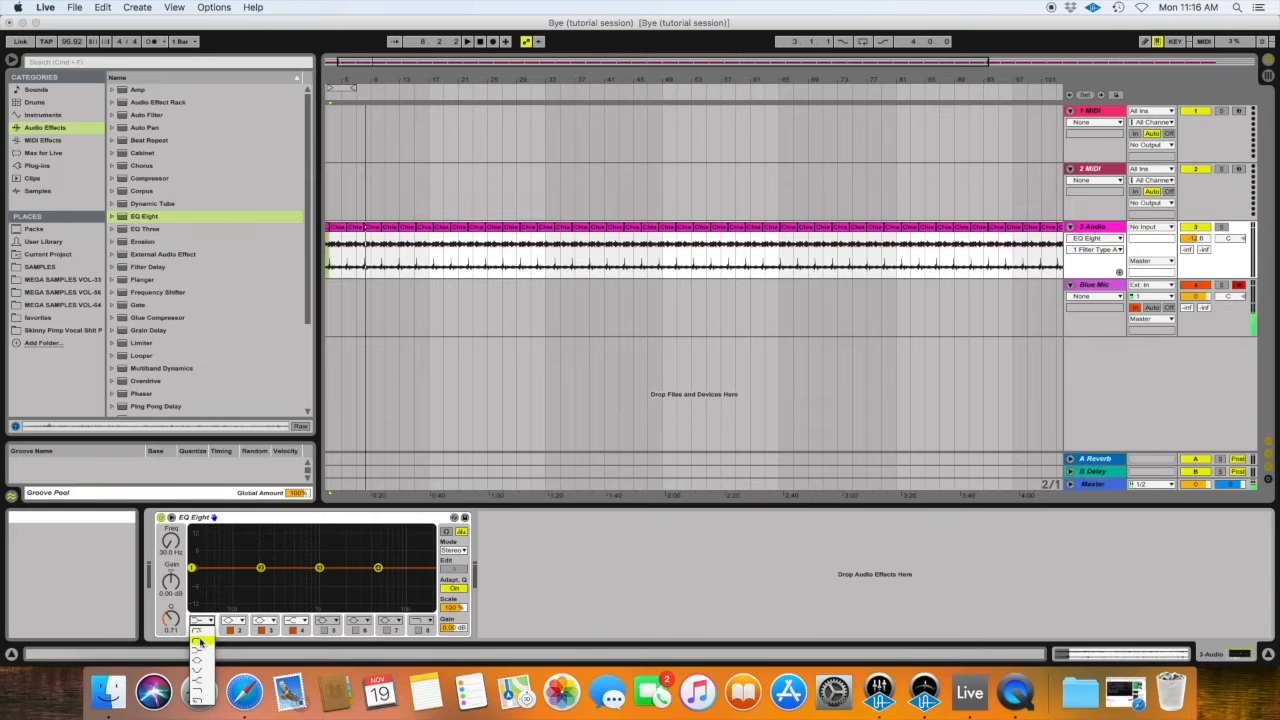
left_click(200, 630)
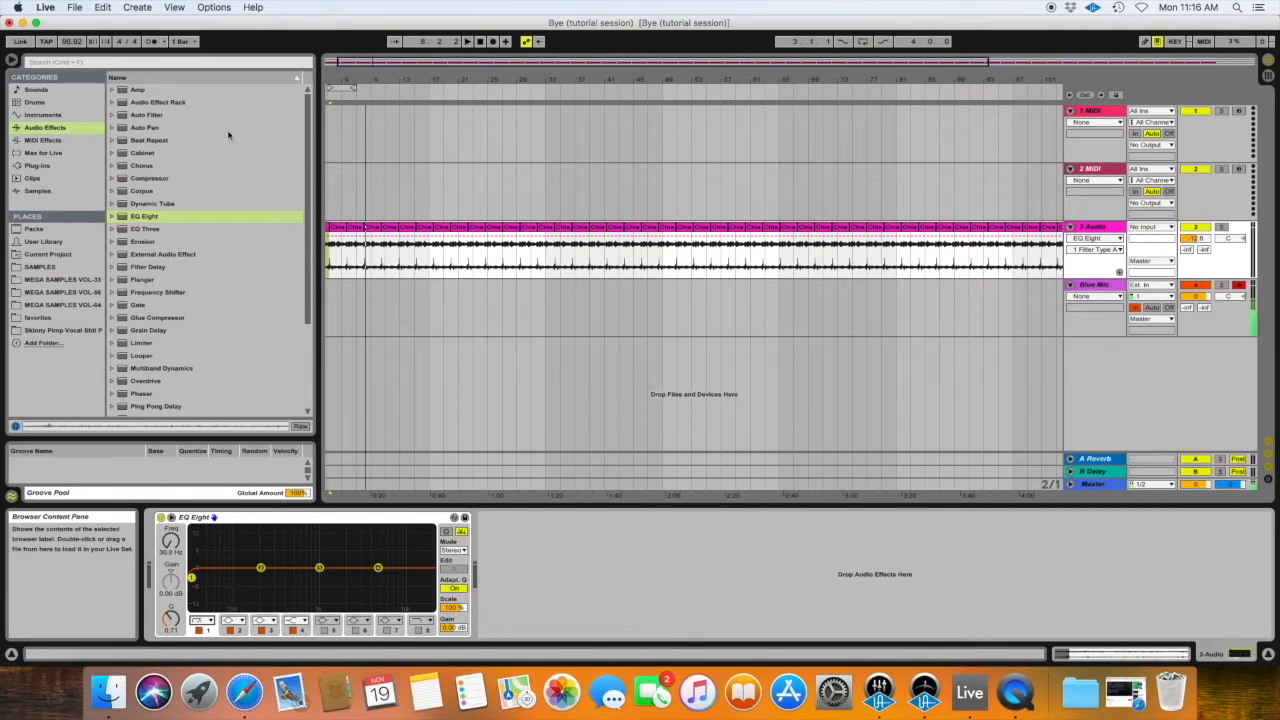
While playing the crackle, set EQ Eight's first-band low cut to about 104 Hz and raise the track volume to about -11.7 dB
left_click_drag(331, 82, 377, 206)
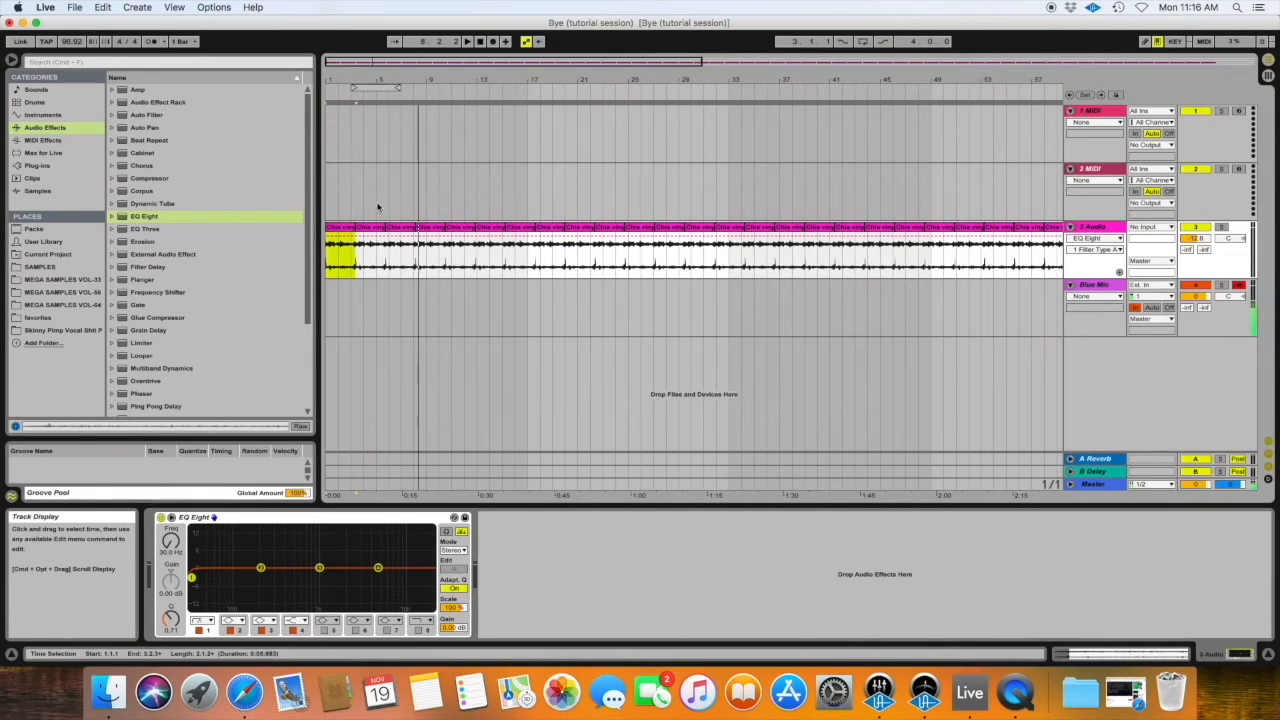
left_click_drag(335, 72, 406, 184)
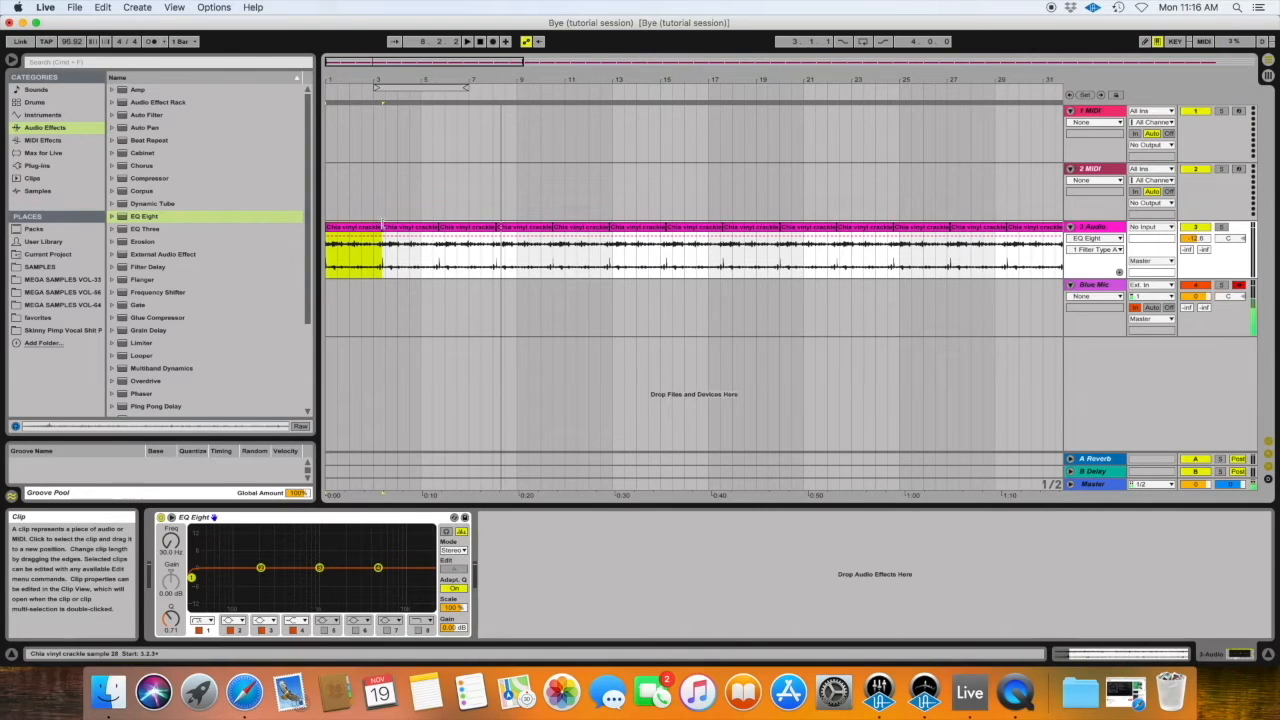
left_click_drag(171, 541, 171, 515)
key("space")
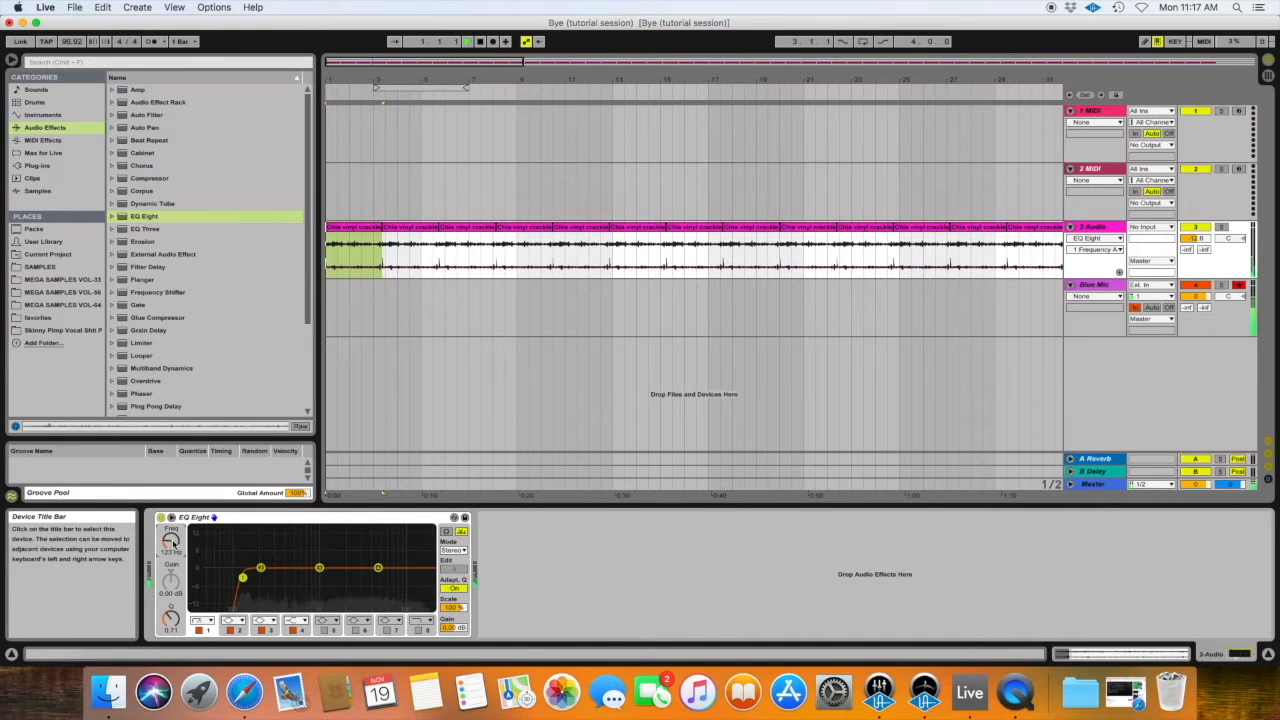
left_click_drag(243, 582, 236, 581)
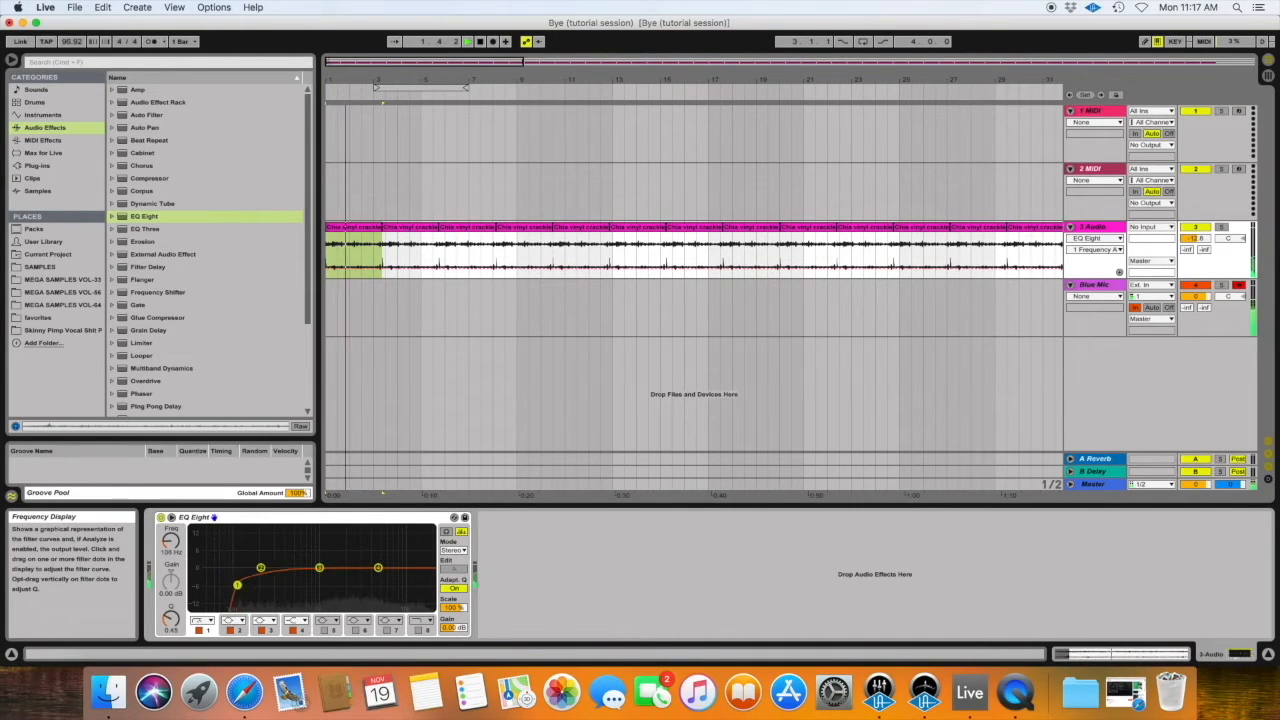
left_click_drag(1196, 239, 1196, 234)
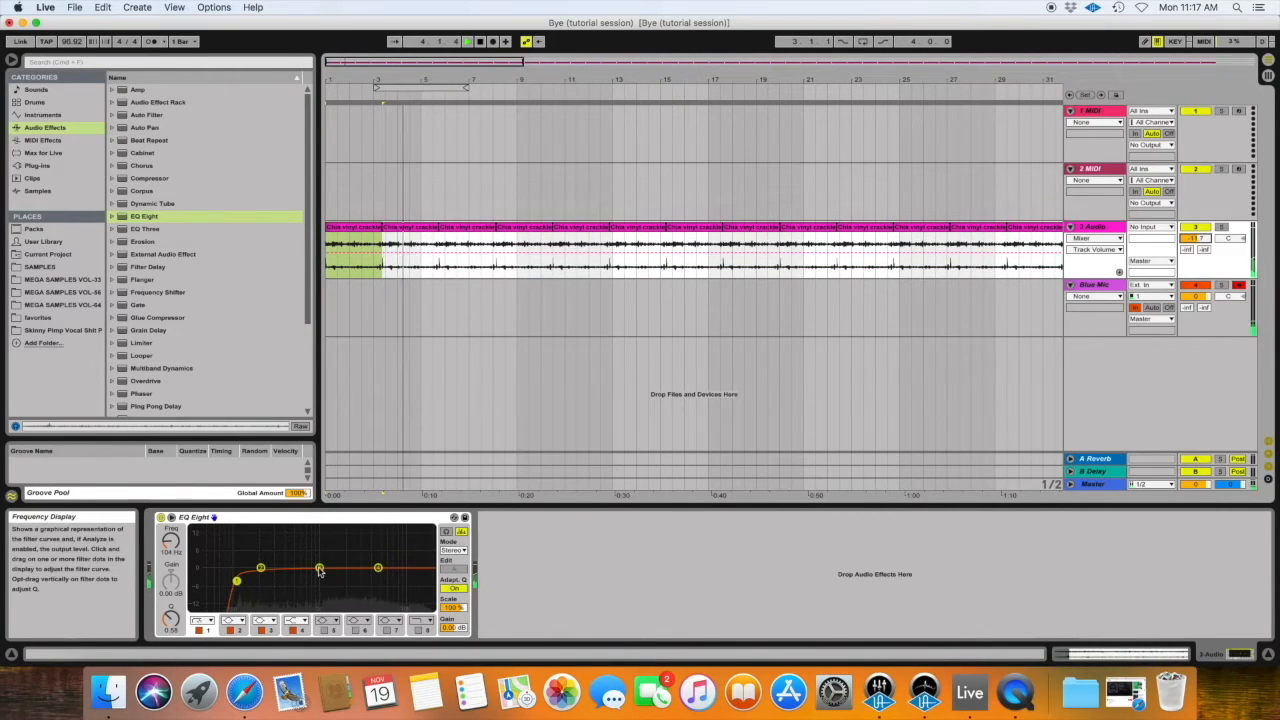
Enable EQ Eight's eighth band as a high cut, lower its cutoff, and pull down the highs with band 4
left_click(418, 629)
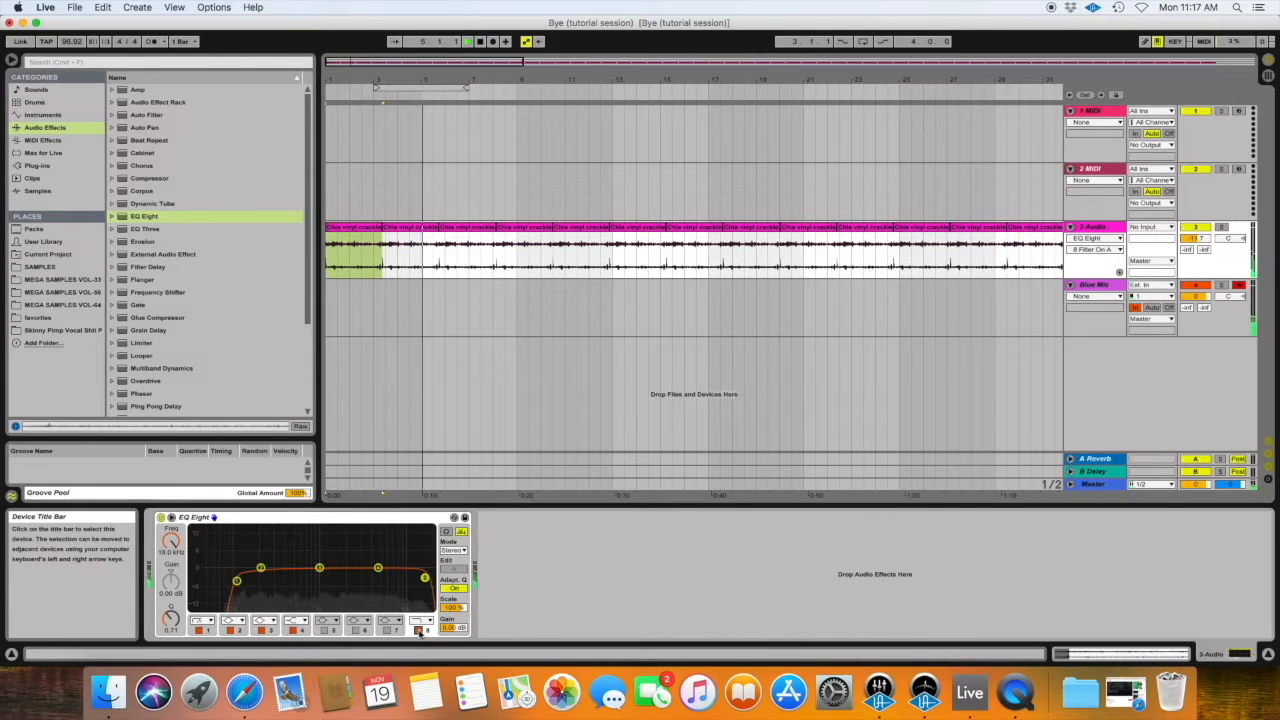
left_click_drag(407, 582, 372, 577)
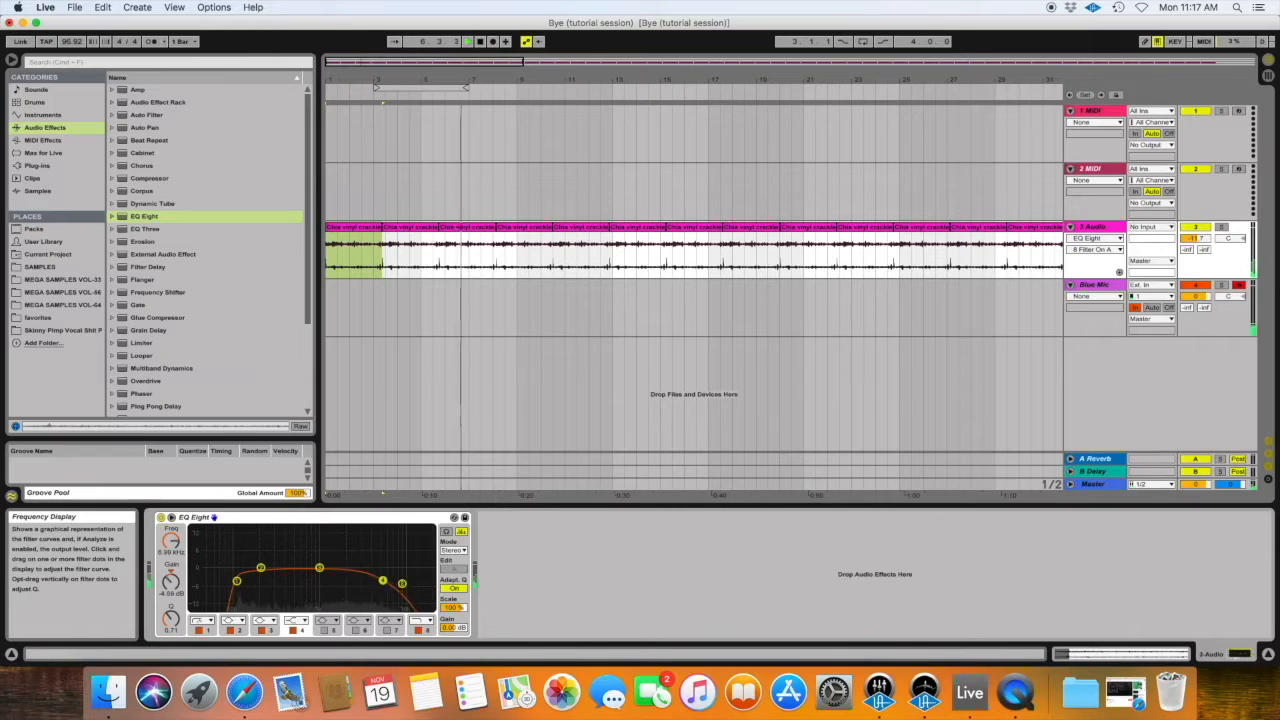
left_click_drag(176, 623, 180, 615)
left_click_drag(365, 575, 358, 578)
Lower EQ Eight's band 2 and set band 3 to about -3.81 dB at 4.57 kHz with a Q of about 3.15
left_click_drag(264, 572, 271, 585)
left_click(320, 568)
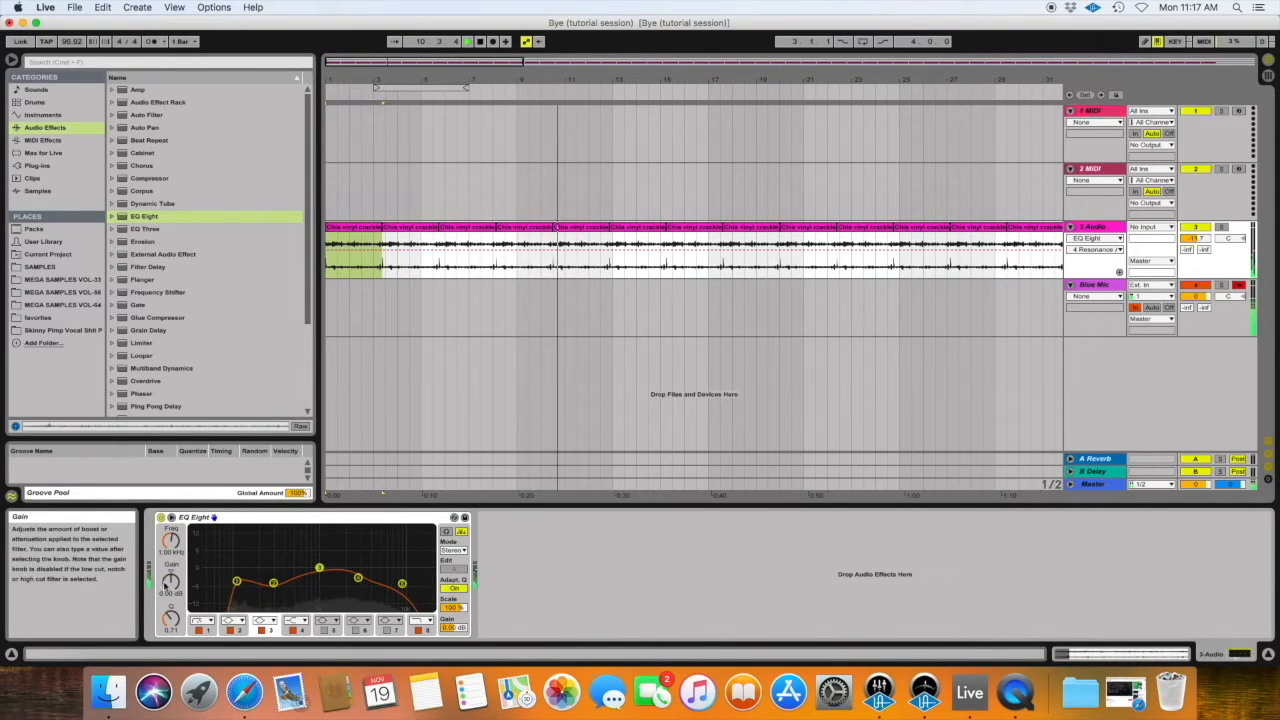
left_click_drag(172, 551, 172, 541)
left_click_drag(172, 618, 172, 600)
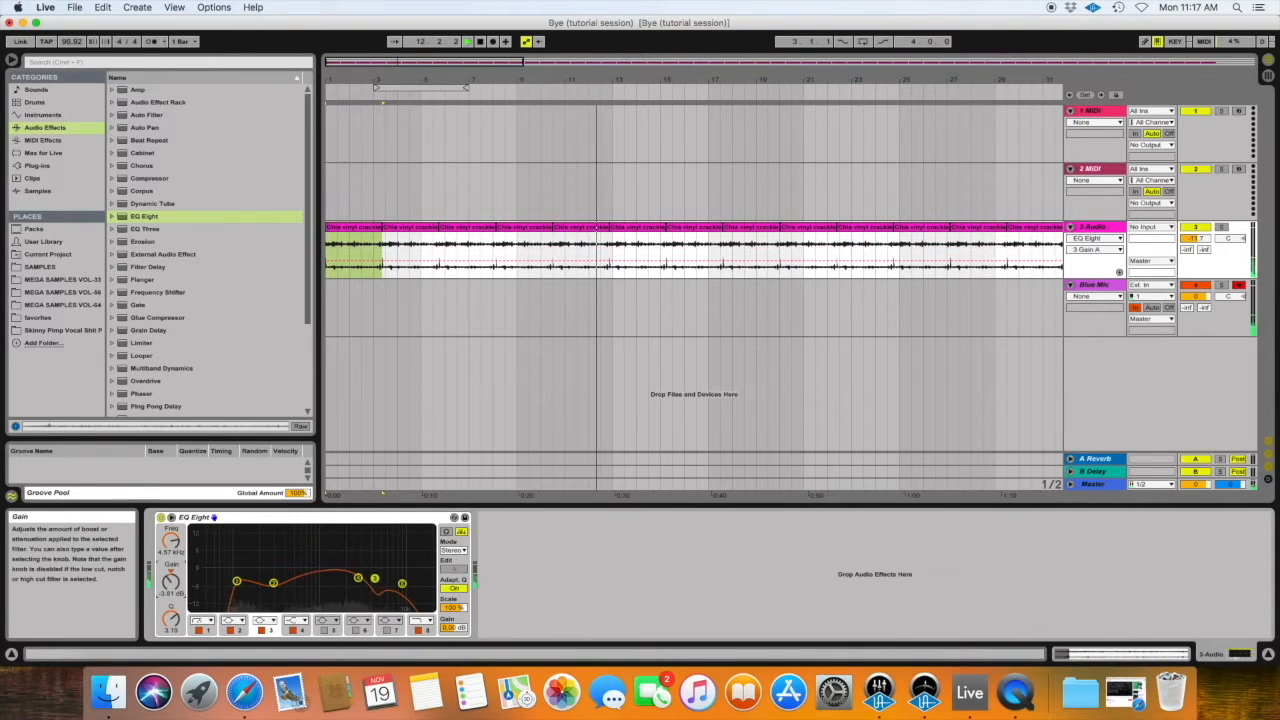
Fine-tune the EQ Eight curve, moving band 2 to about 402 Hz at -5.83 dB and the high cut to about 12.0 kHz
left_click_drag(374, 568, 405, 583)
left_click(358, 578)
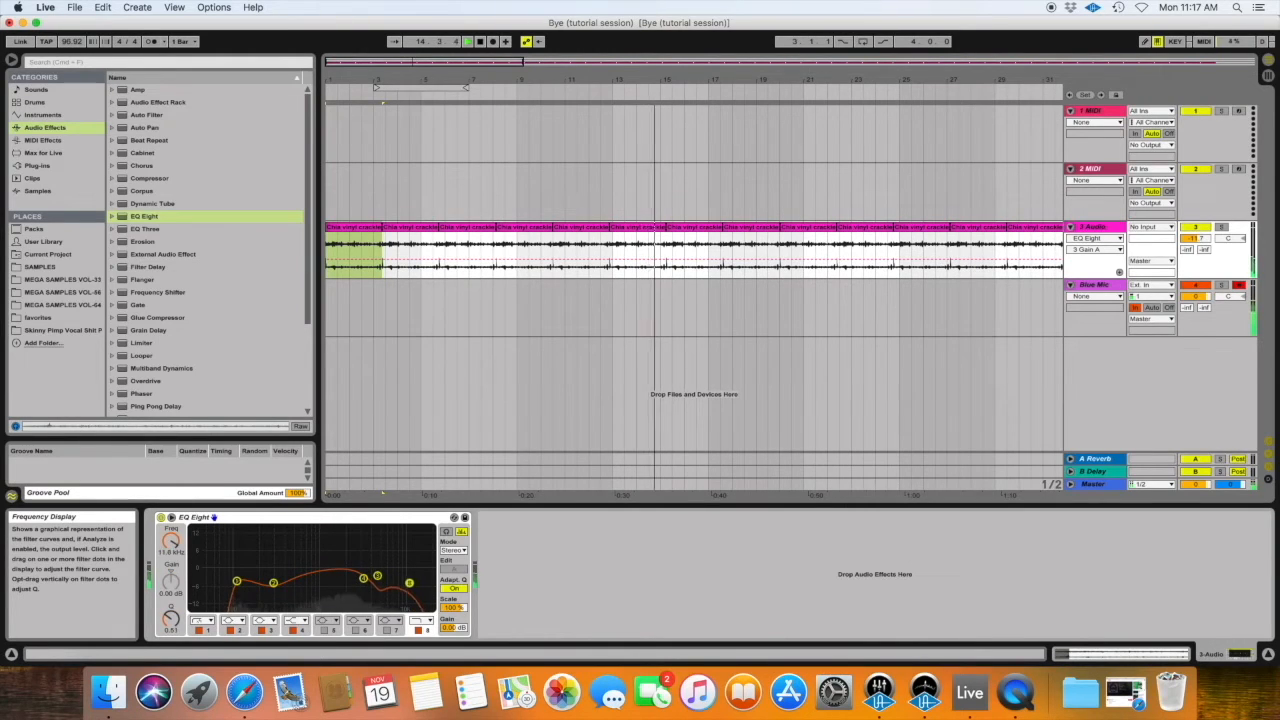
left_click(377, 577)
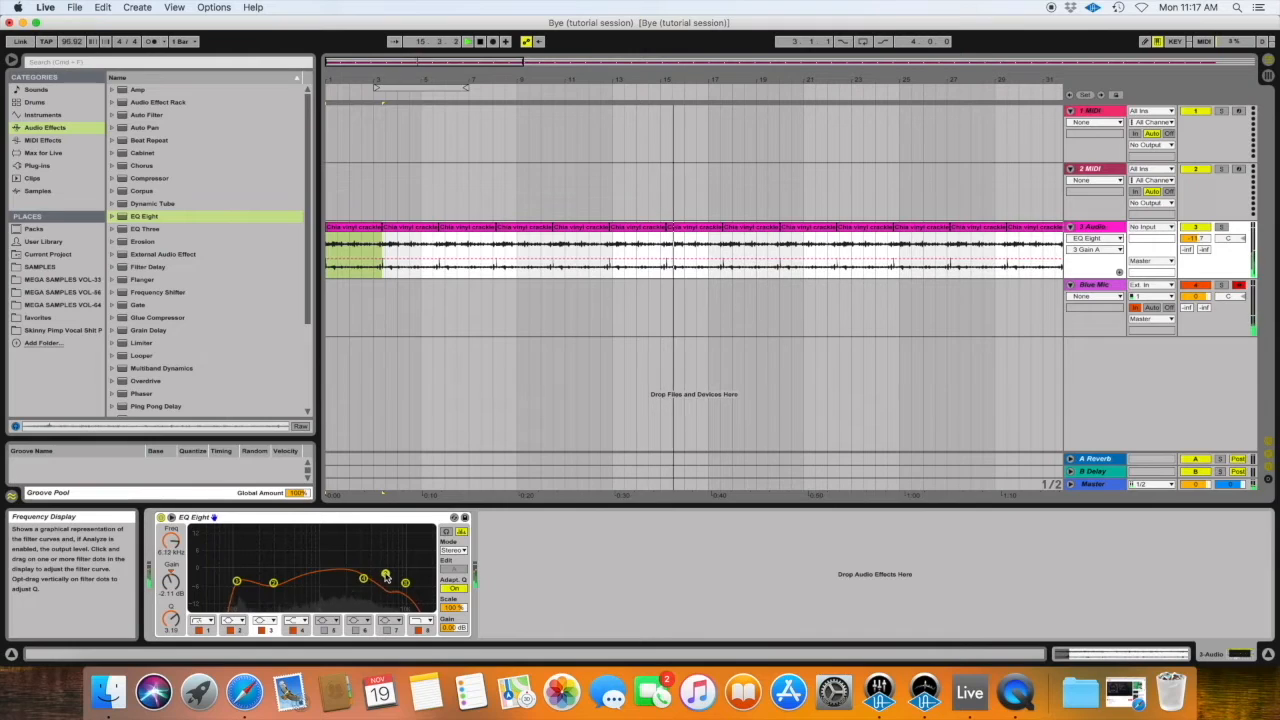
left_click_drag(361, 580, 359, 577)
mouse_move(274, 583)
left_mouse_down()
mouse_move(245, 585)
mouse_move(286, 583)
left_mouse_up()
left_click(280, 584)
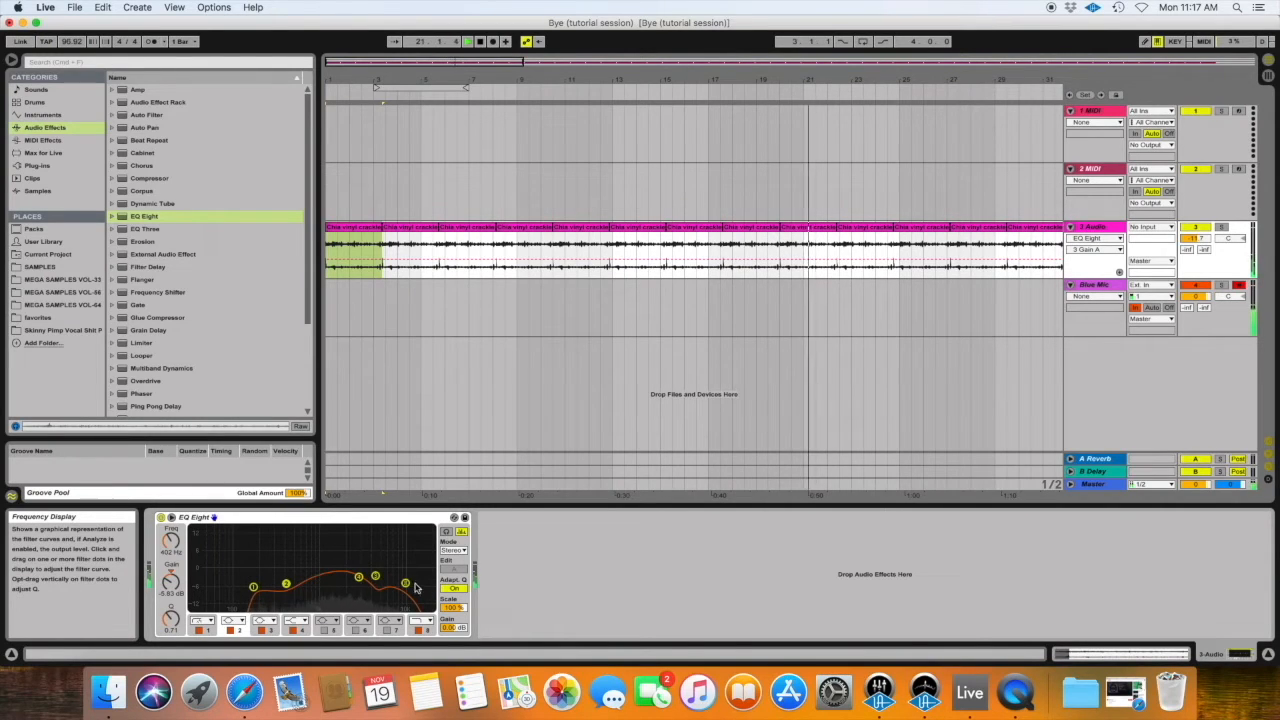
left_click_drag(405, 582, 410, 584)
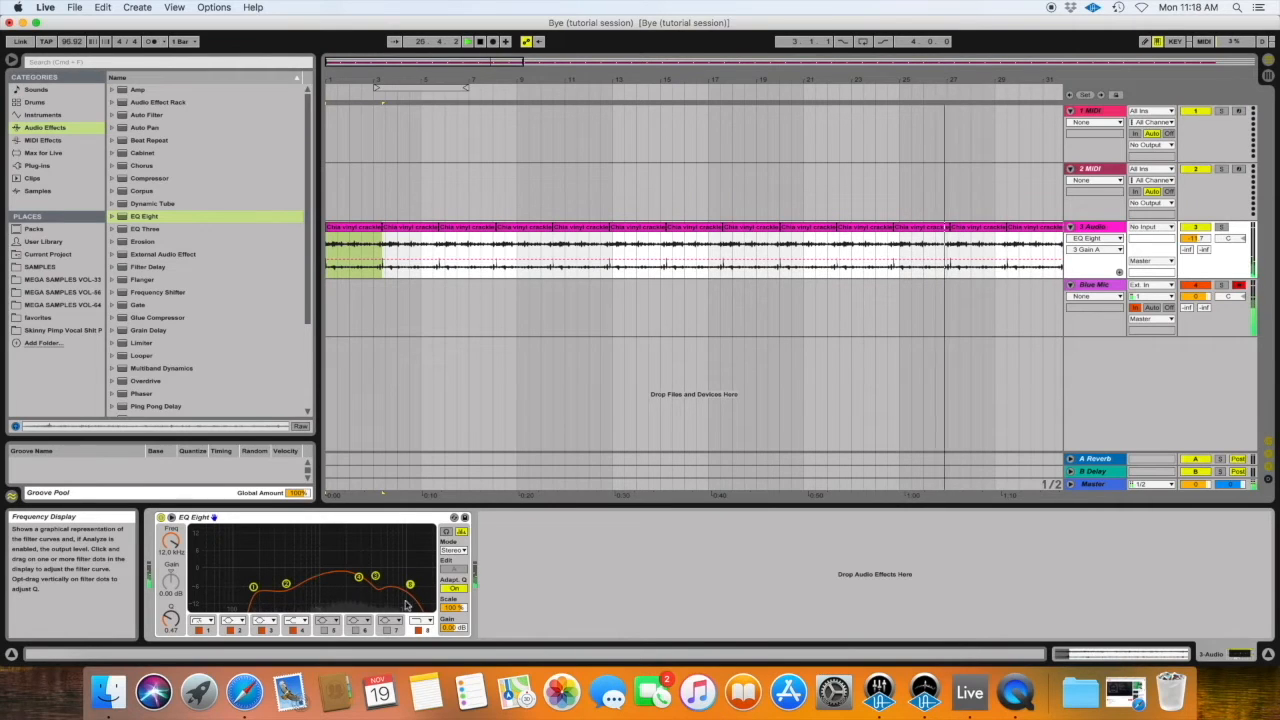
Select the first eight bars of the crackle track and look over its clips along the arrangement
left_click(355, 218)
left_click(355, 228)
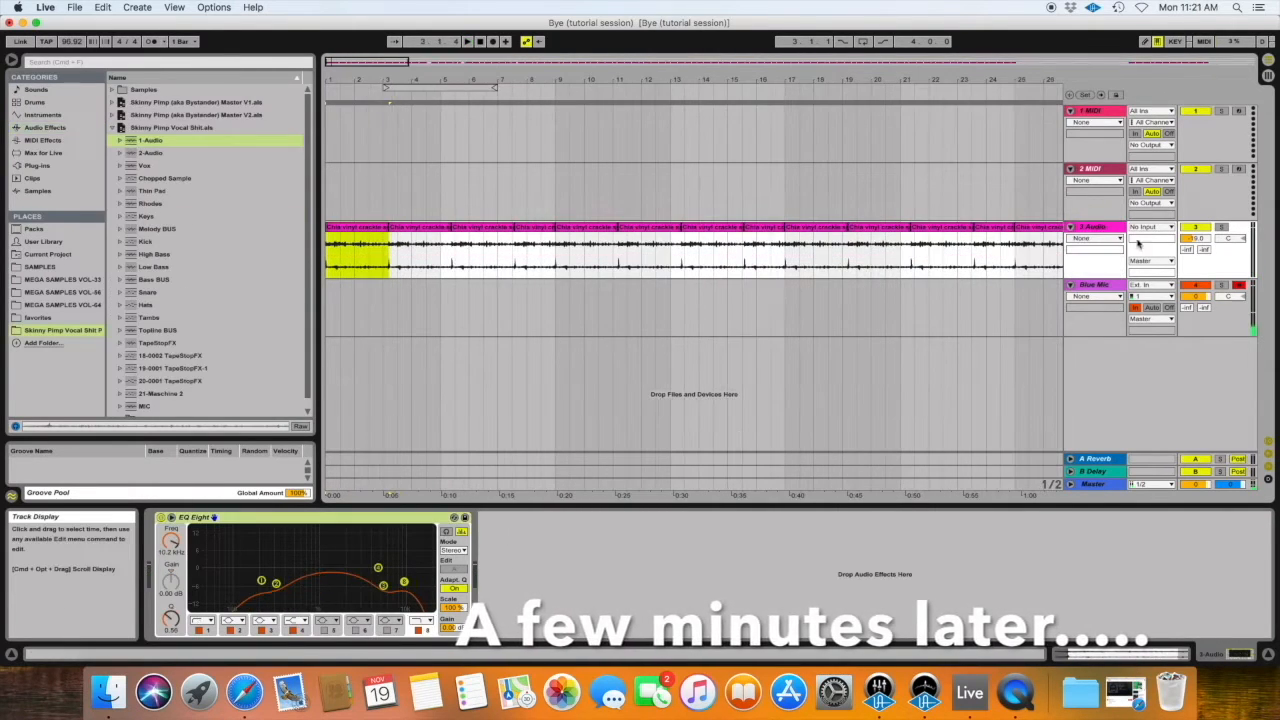
left_click(1105, 232)
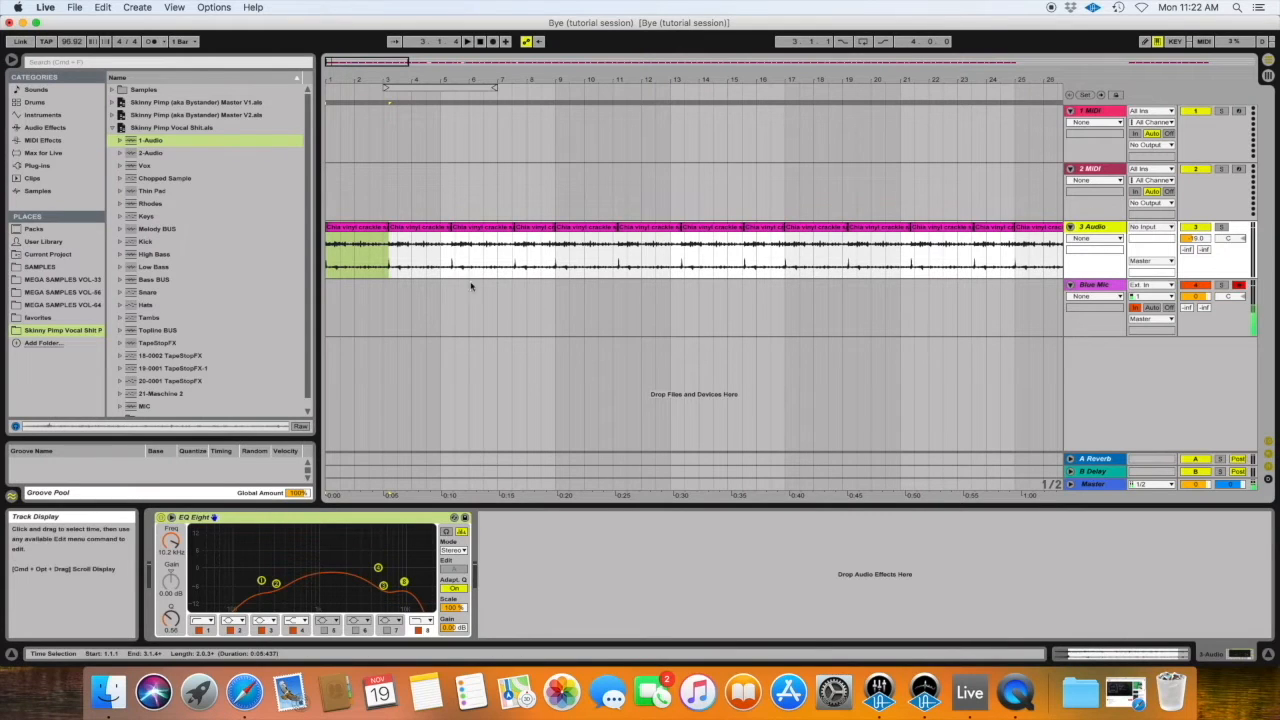
left_click_drag(557, 254, 328, 244)
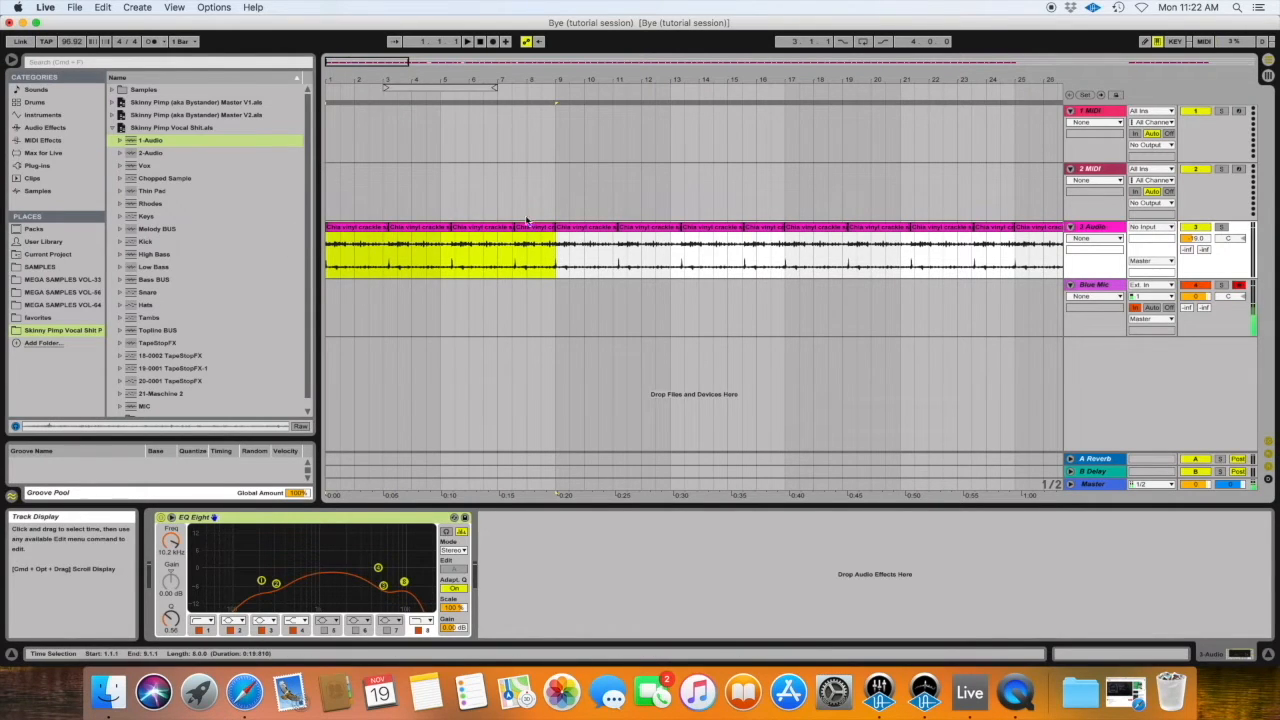
left_click_drag(541, 79, 541, 58)
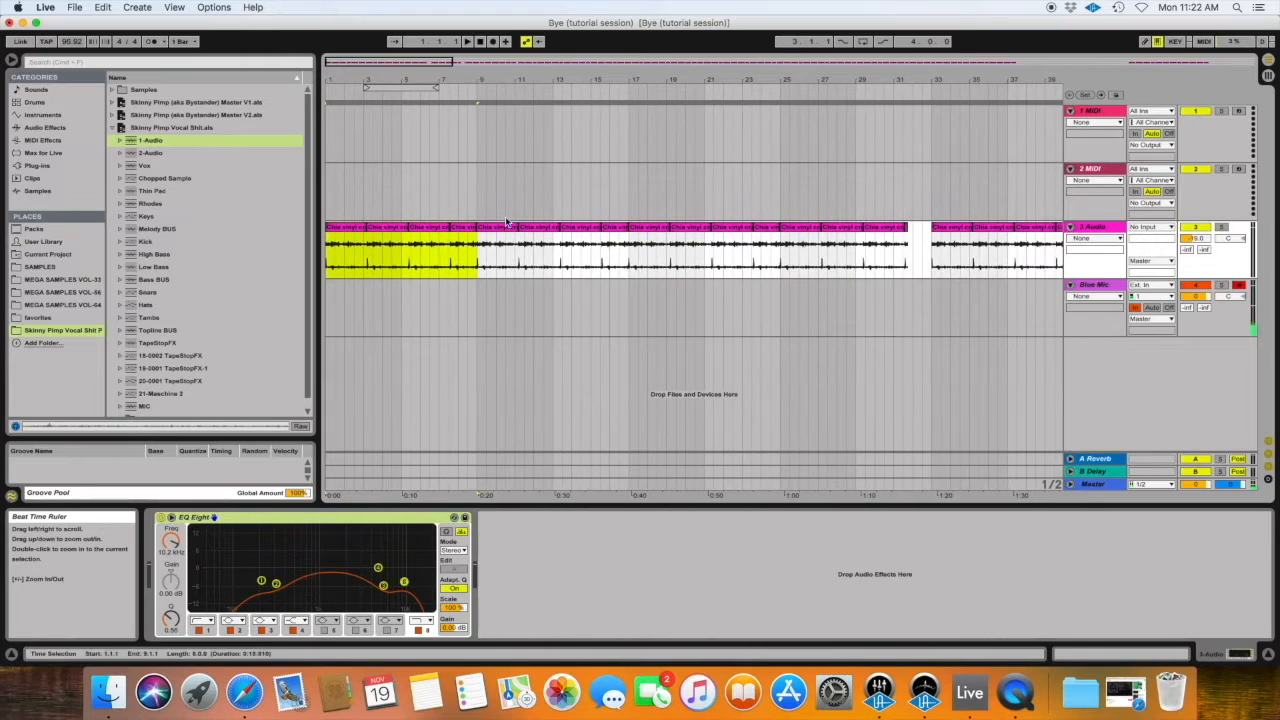
scroll(511, 232, "right", 5)
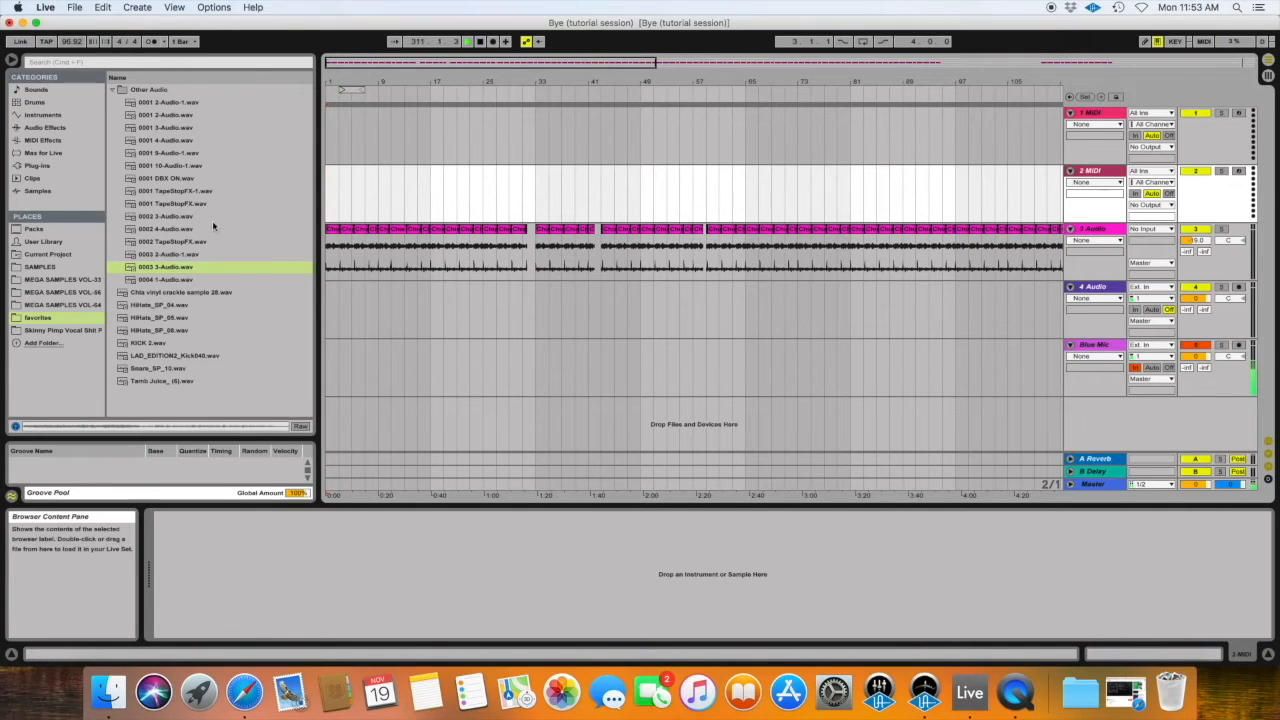
Place 0003 3-Audio.wav at the start of the second track, open its clip properties and play it
left_click(151, 268)
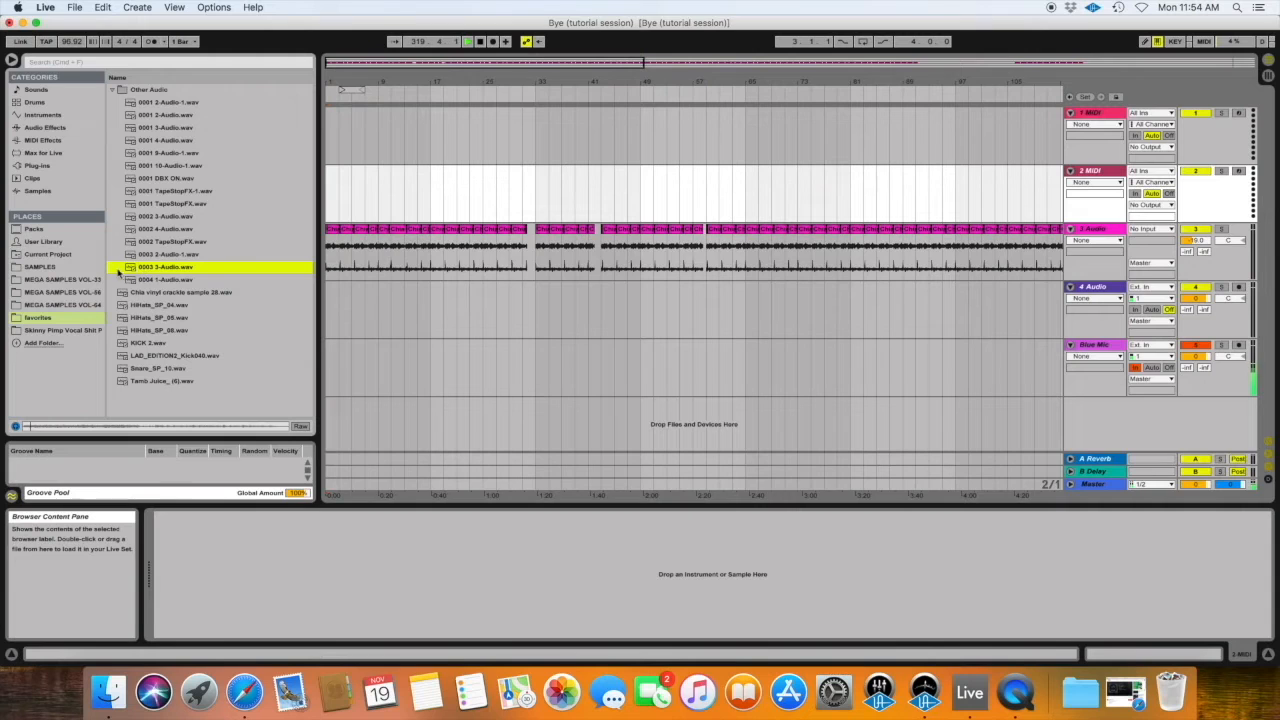
left_click_drag(130, 270, 330, 180)
double_click(378, 175)
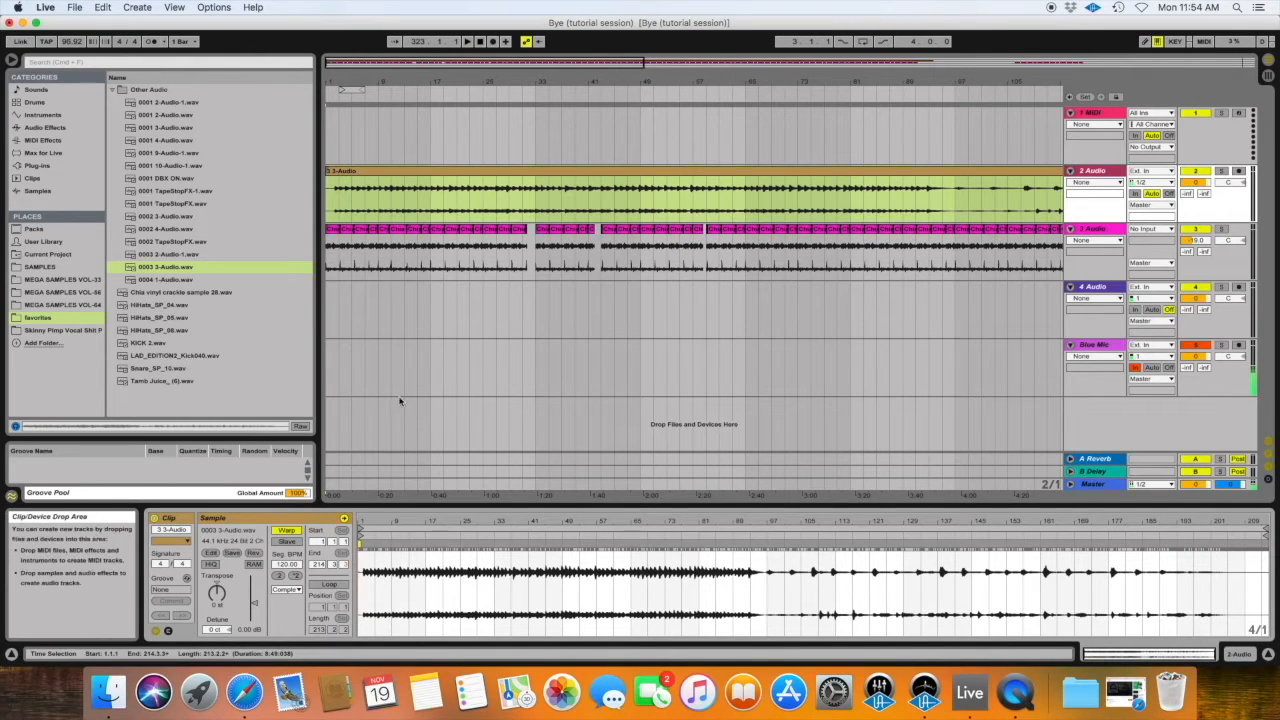
key("space")
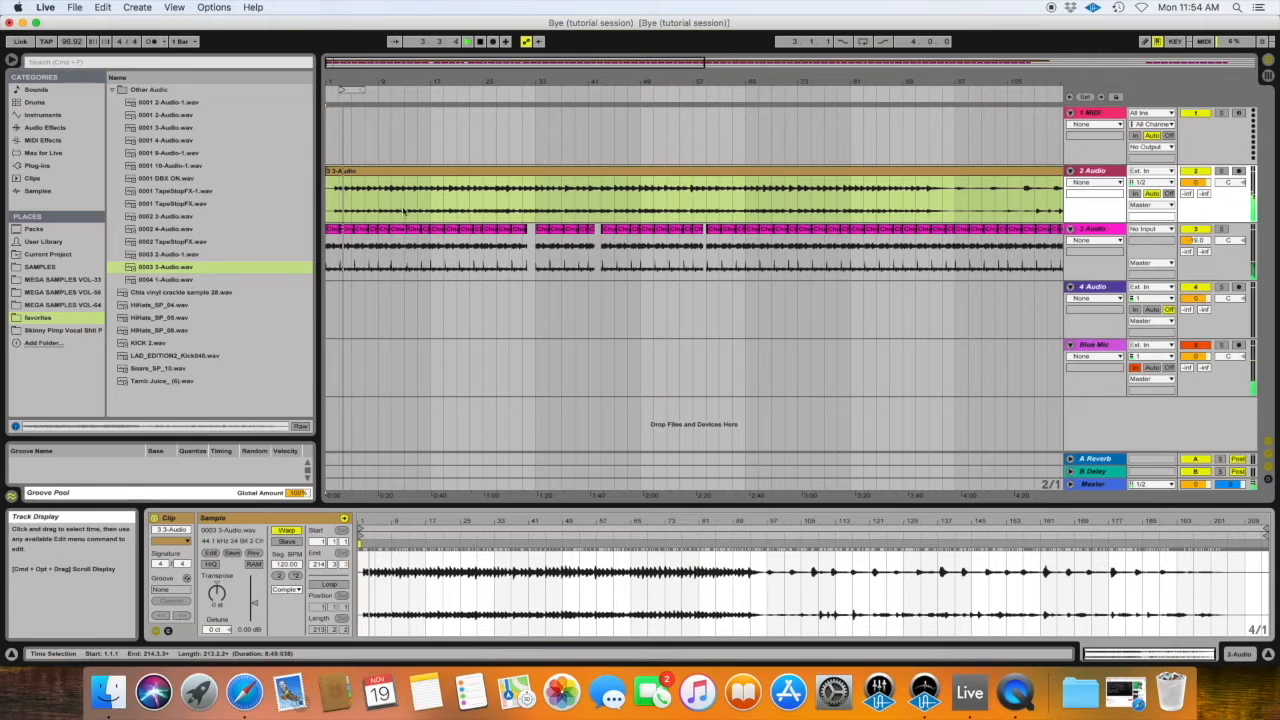
Set the project tempo to 97.00 BPM and turn on the metronome
left_click_drag(370, 82, 372, 128)
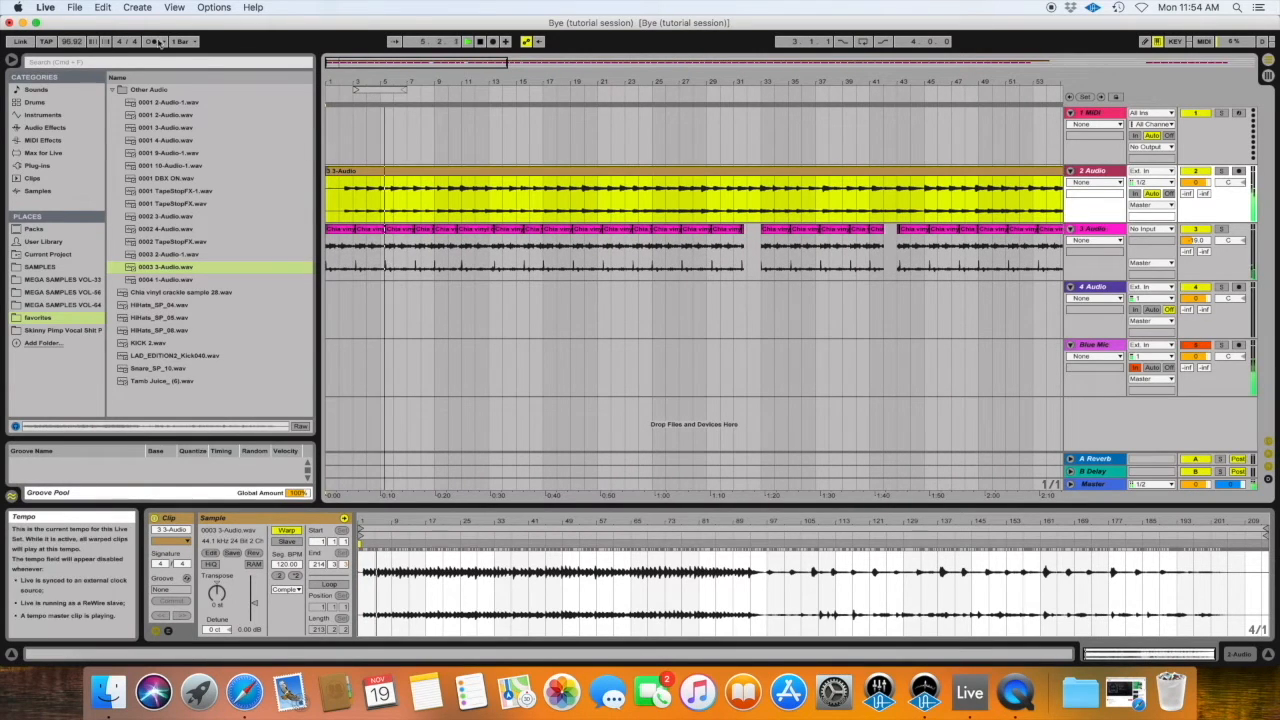
left_click(66, 45)
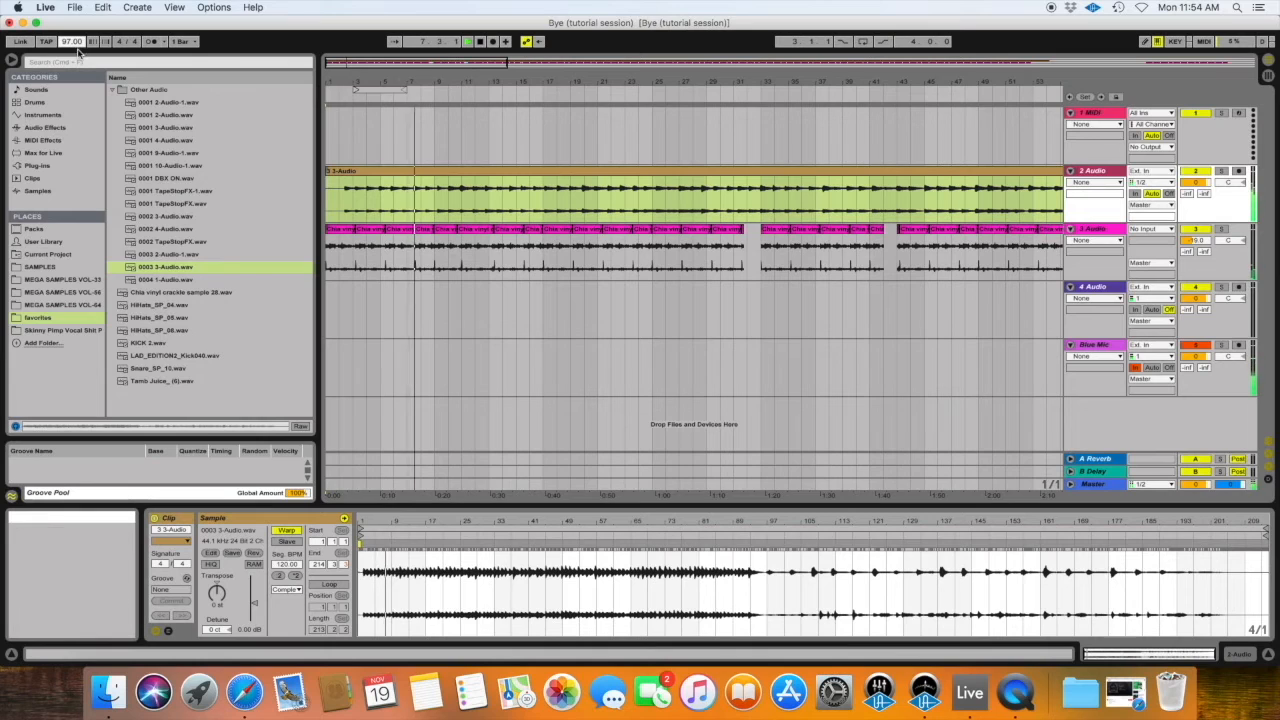
left_click(150, 42)
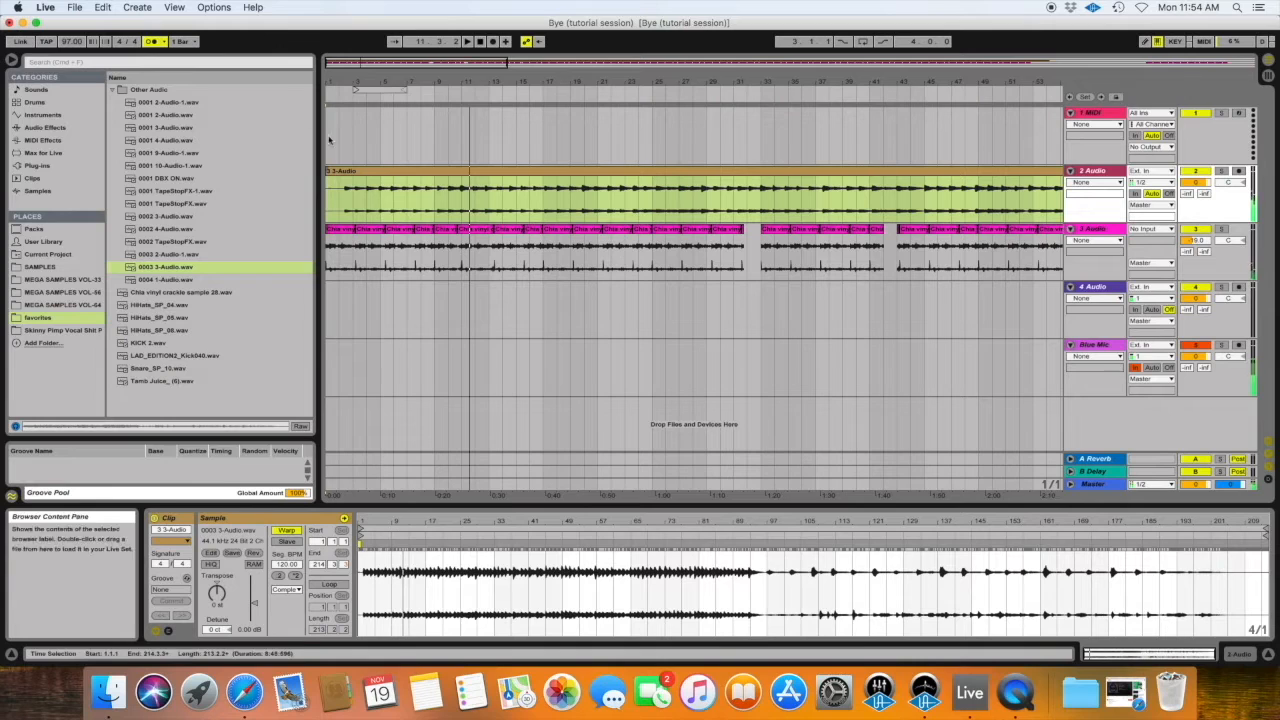
Play the 3-Audio sample from near its start against the metronome and examine its waveform to check the timing
left_click(342, 188)
left_click(342, 188)
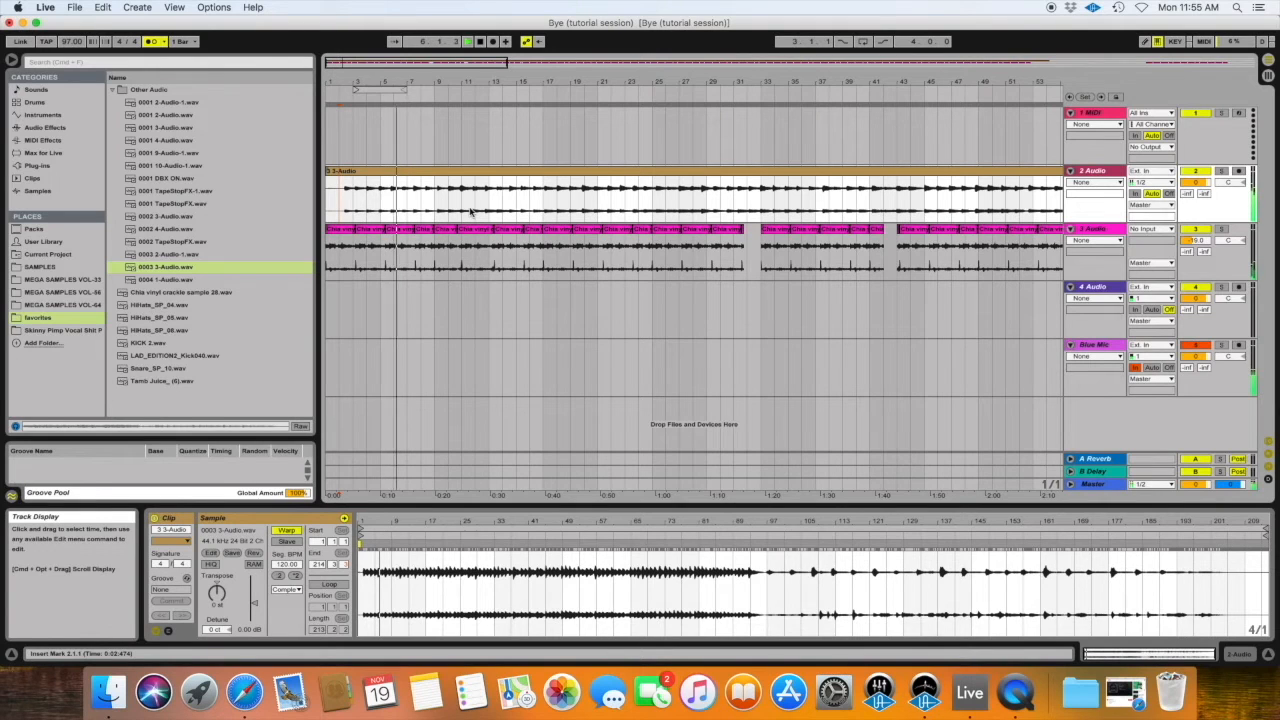
key("space")
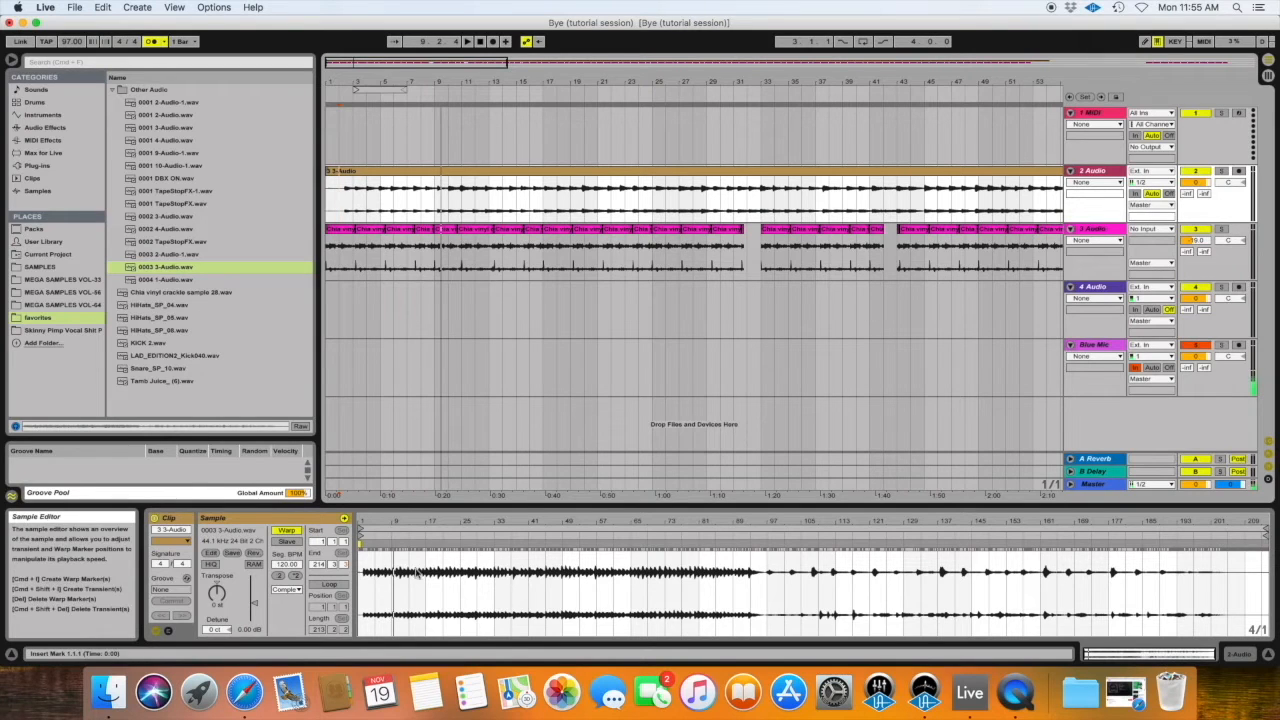
left_click_drag(364, 520, 368, 605)
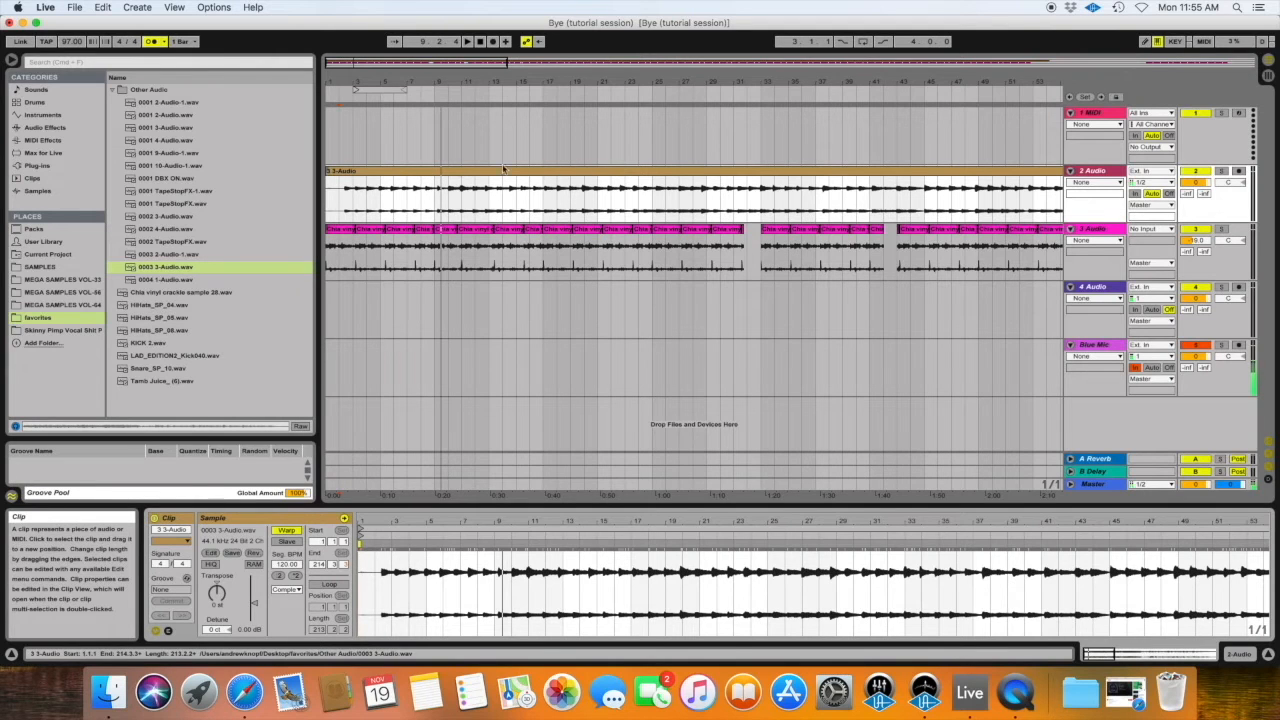
left_click_drag(506, 81, 506, 52)
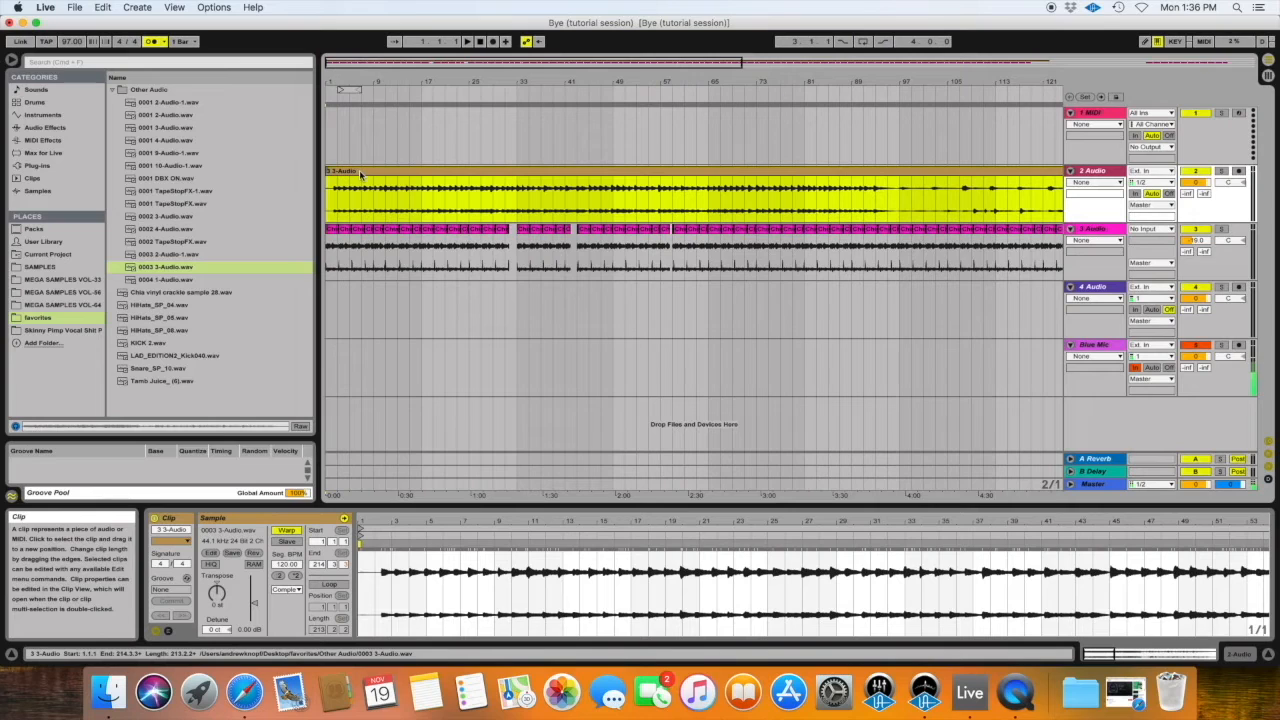
key("space")
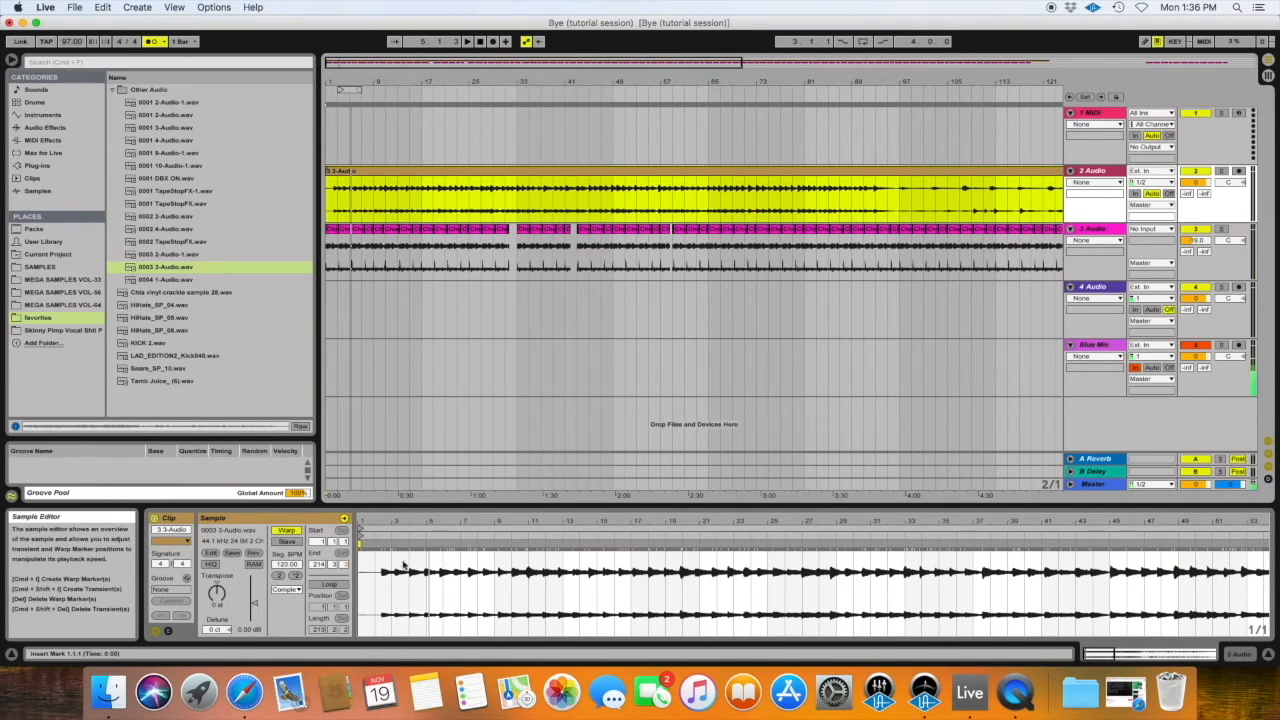
Add a warp marker at the first transient of the 3-Audio sample and set 1.1.1 at that marker
double_click(378, 519)
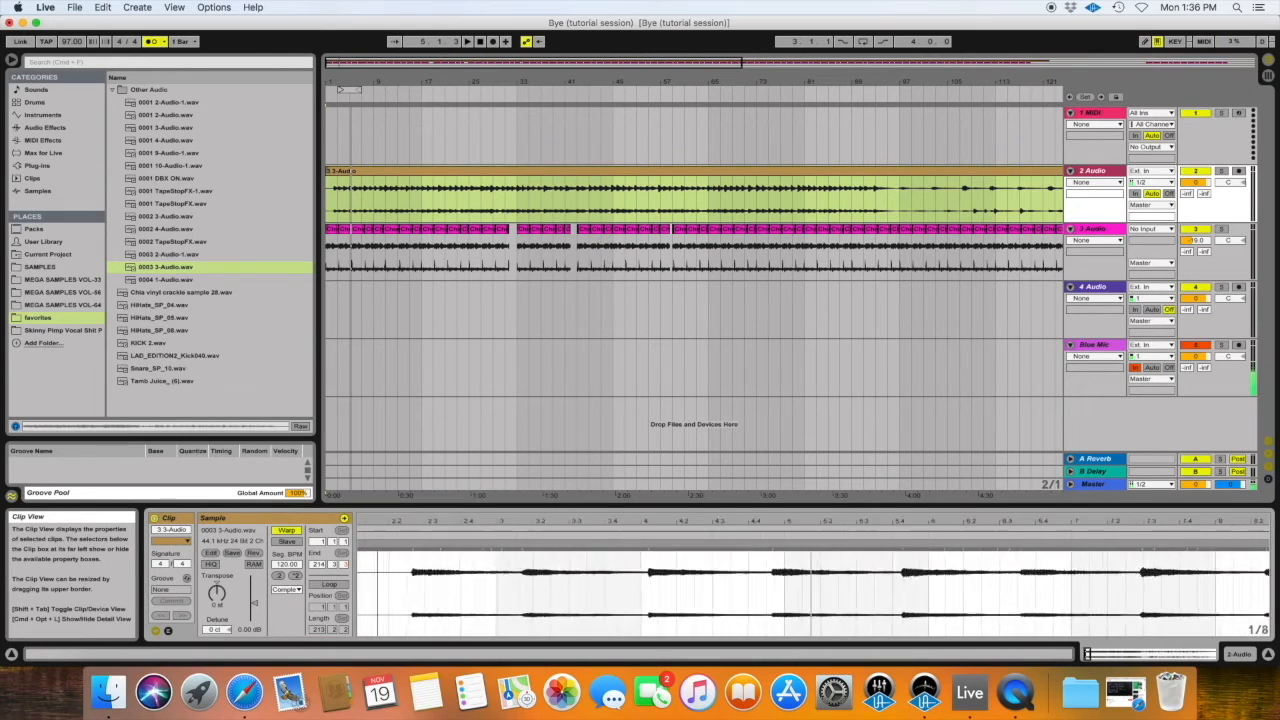
left_click_drag(457, 524, 472, 583)
left_click_drag(537, 521, 537, 544)
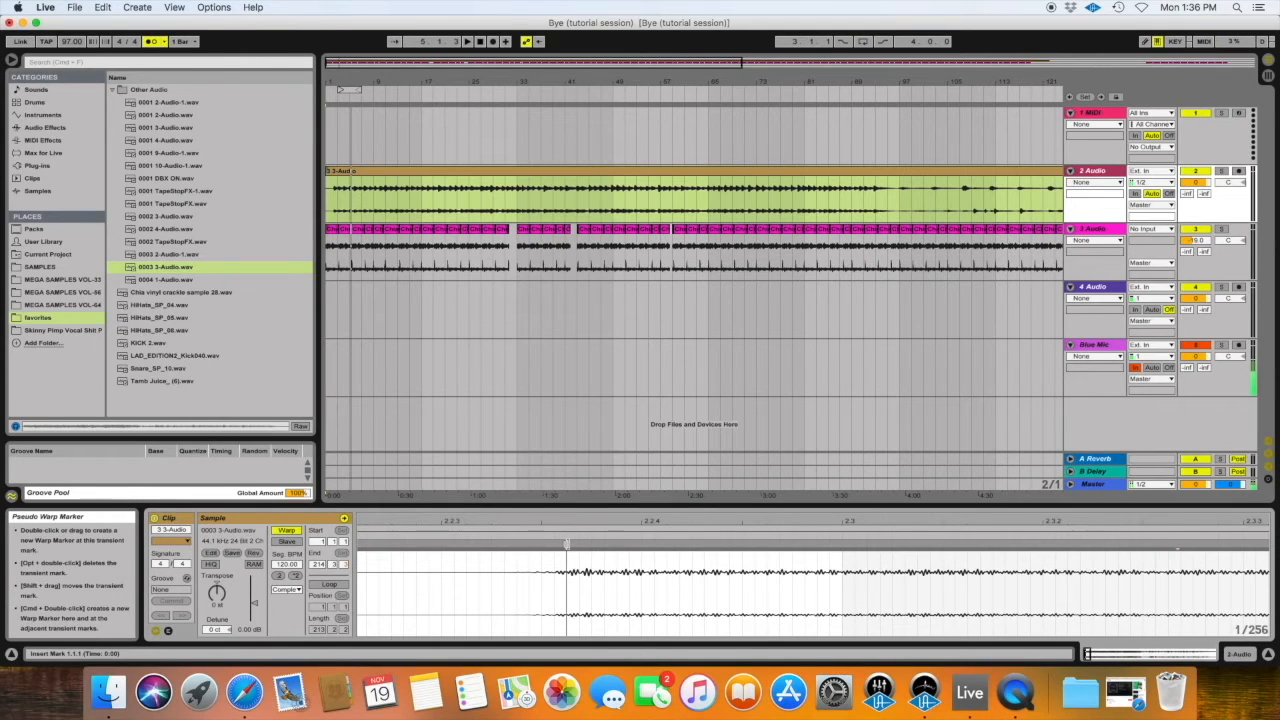
left_click_drag(563, 546, 563, 557)
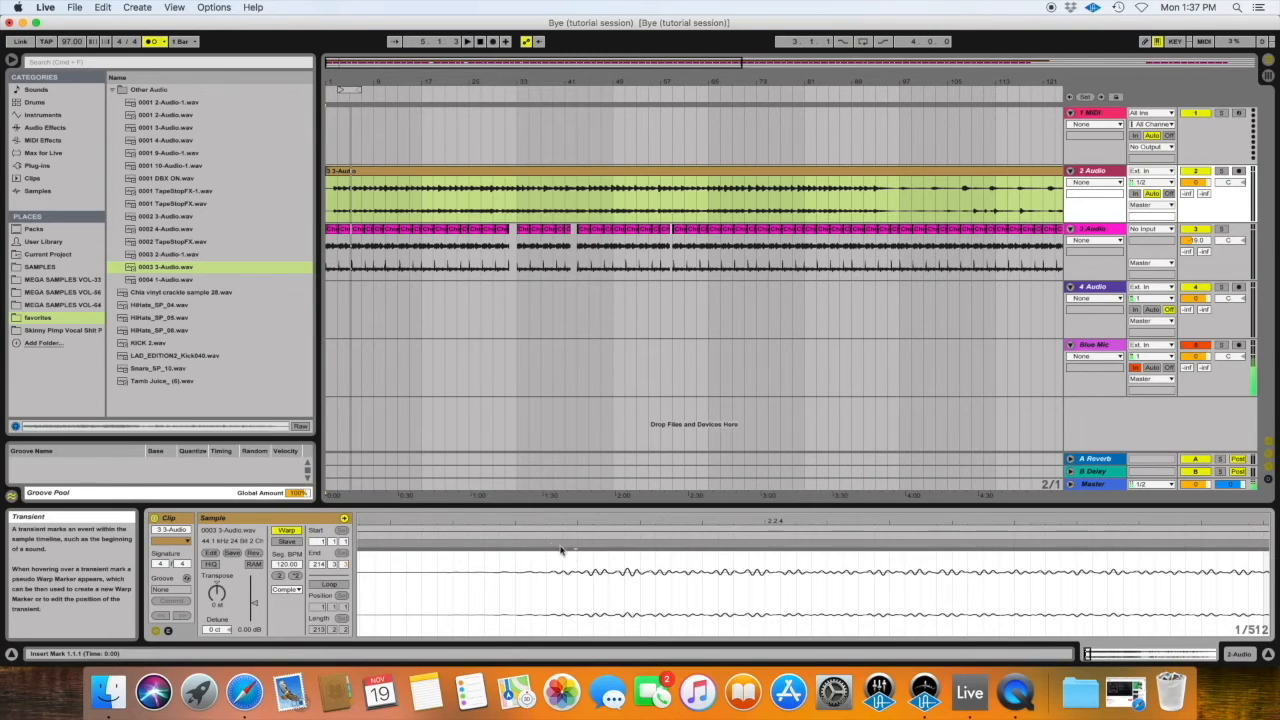
left_click(497, 566)
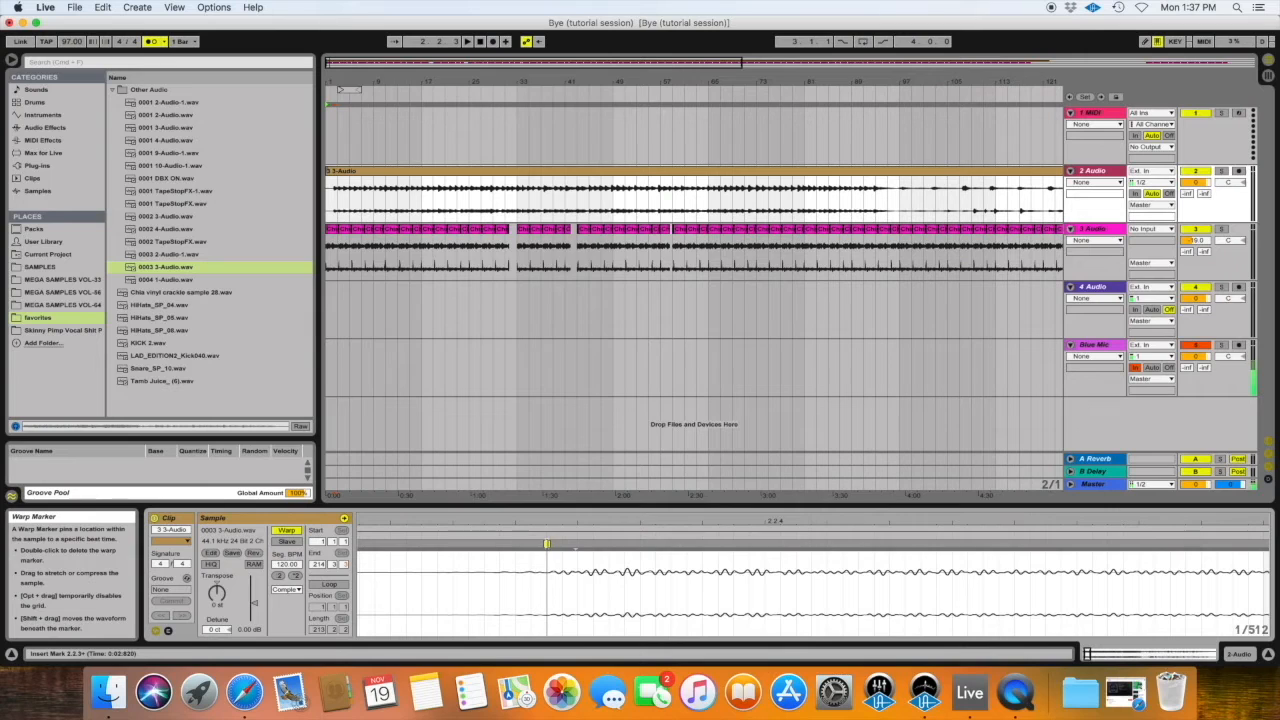
right_click(548, 543)
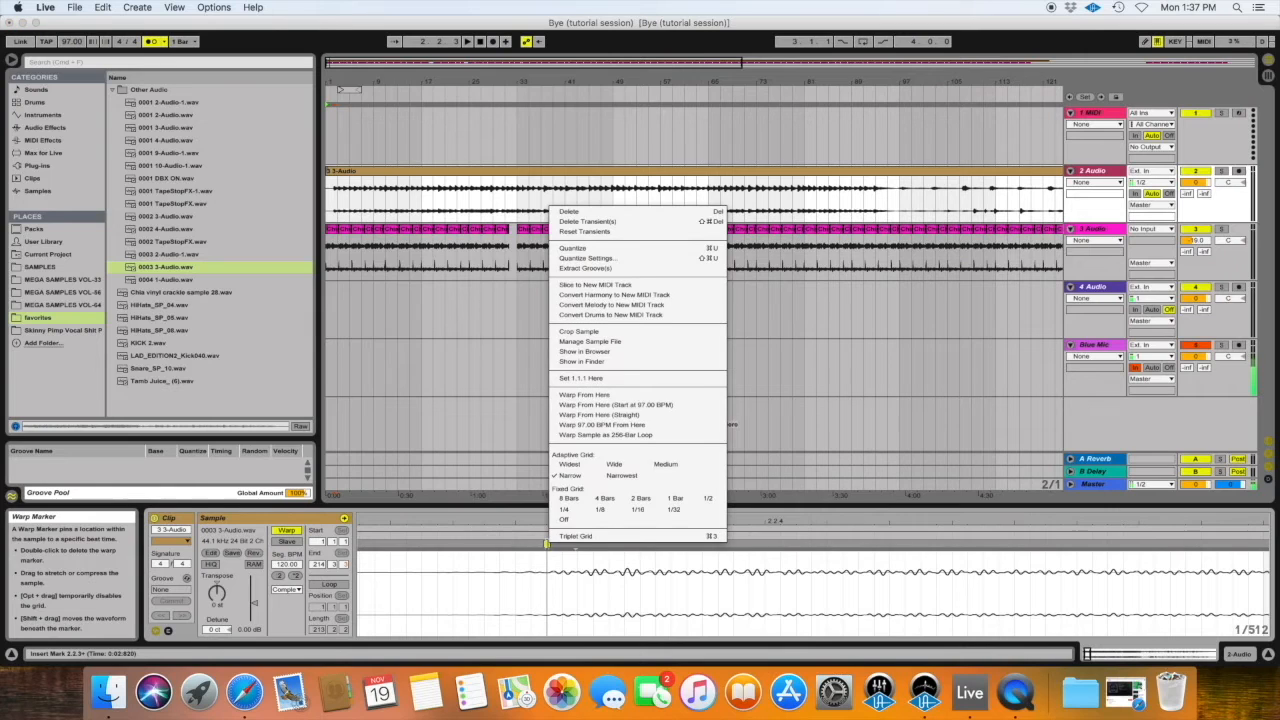
left_click(576, 380)
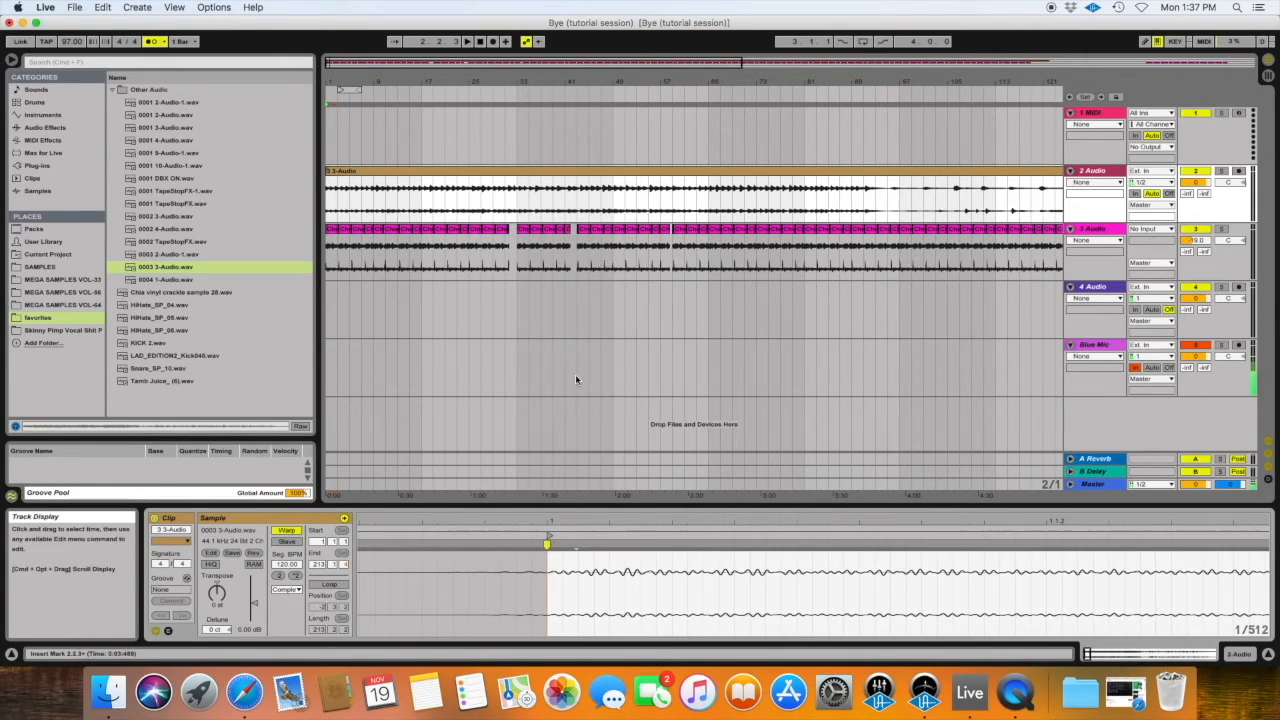
Play the 3-Audio clip from its beginning and examine how its waveform lines up with the bar grid after bar 1
left_click_drag(559, 520, 561, 522)
scroll(577, 594, "right", 4)
scroll(577, 594, "left", 2)
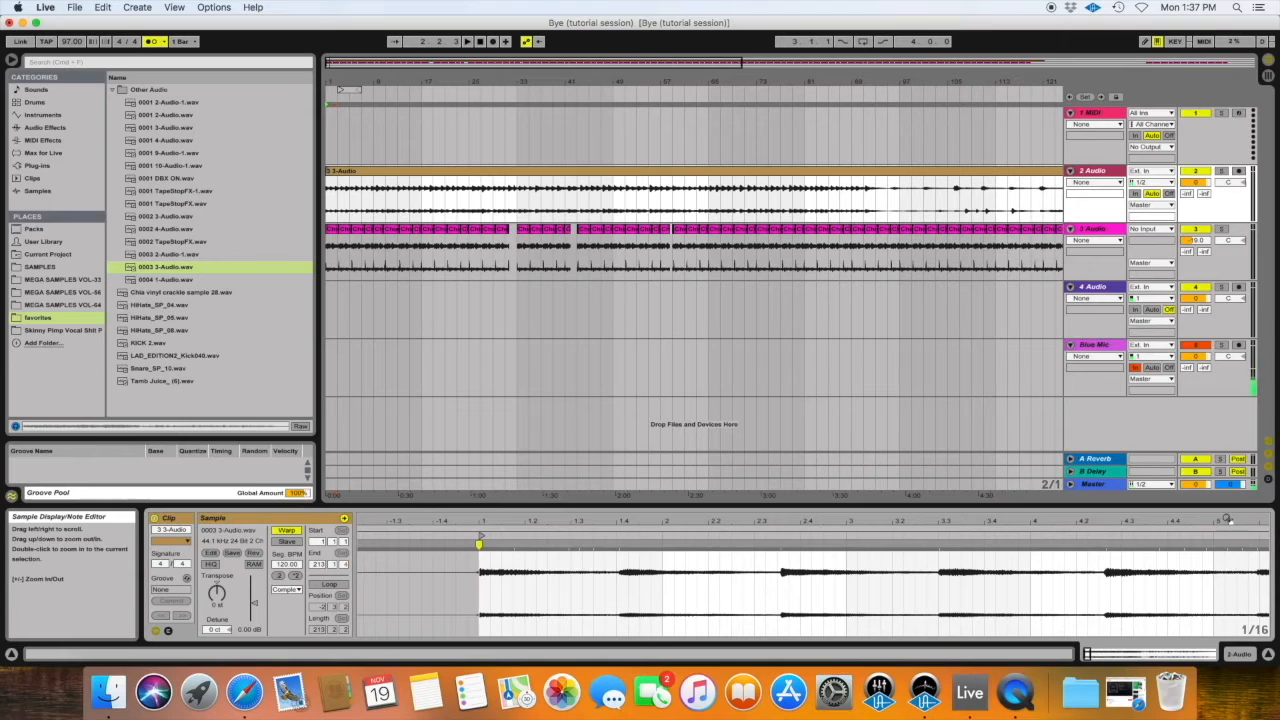
mouse_move(491, 520)
left_mouse_down()
mouse_move(492, 546)
mouse_move(479, 502)
mouse_move(464, 500)
left_mouse_up()
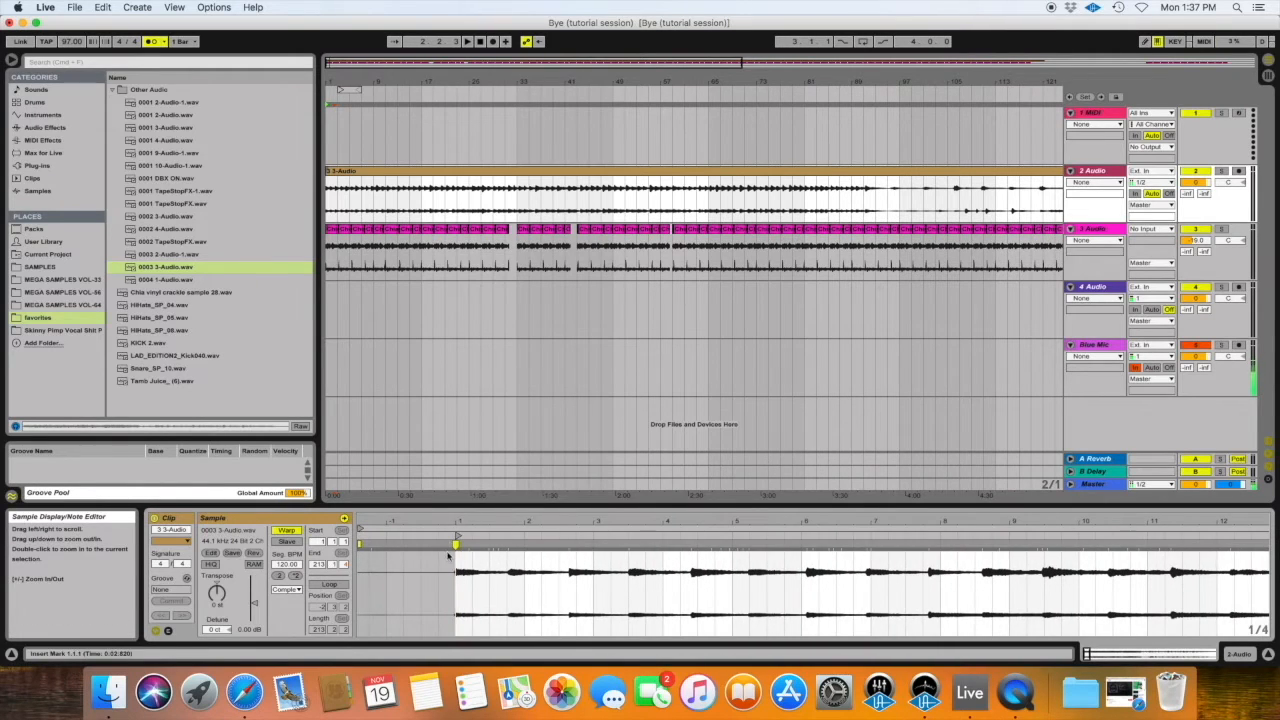
left_click(358, 180)
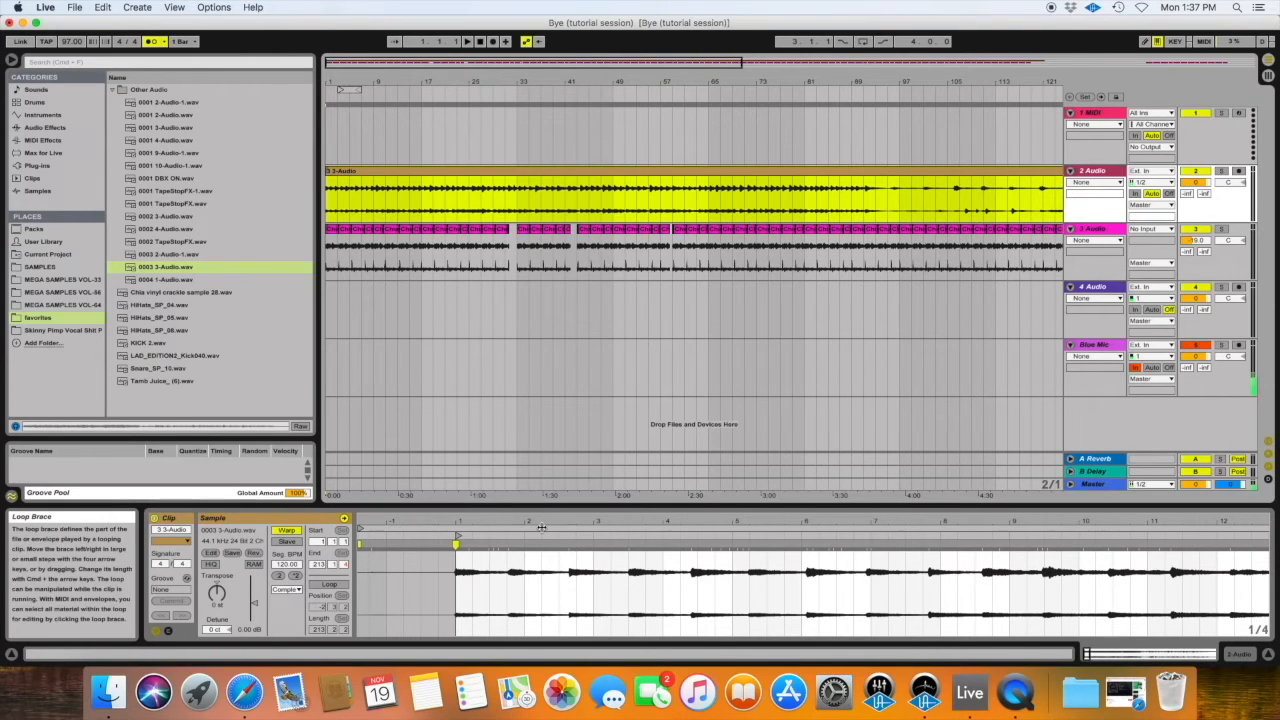
key("space")
left_click_drag(557, 528, 544, 527)
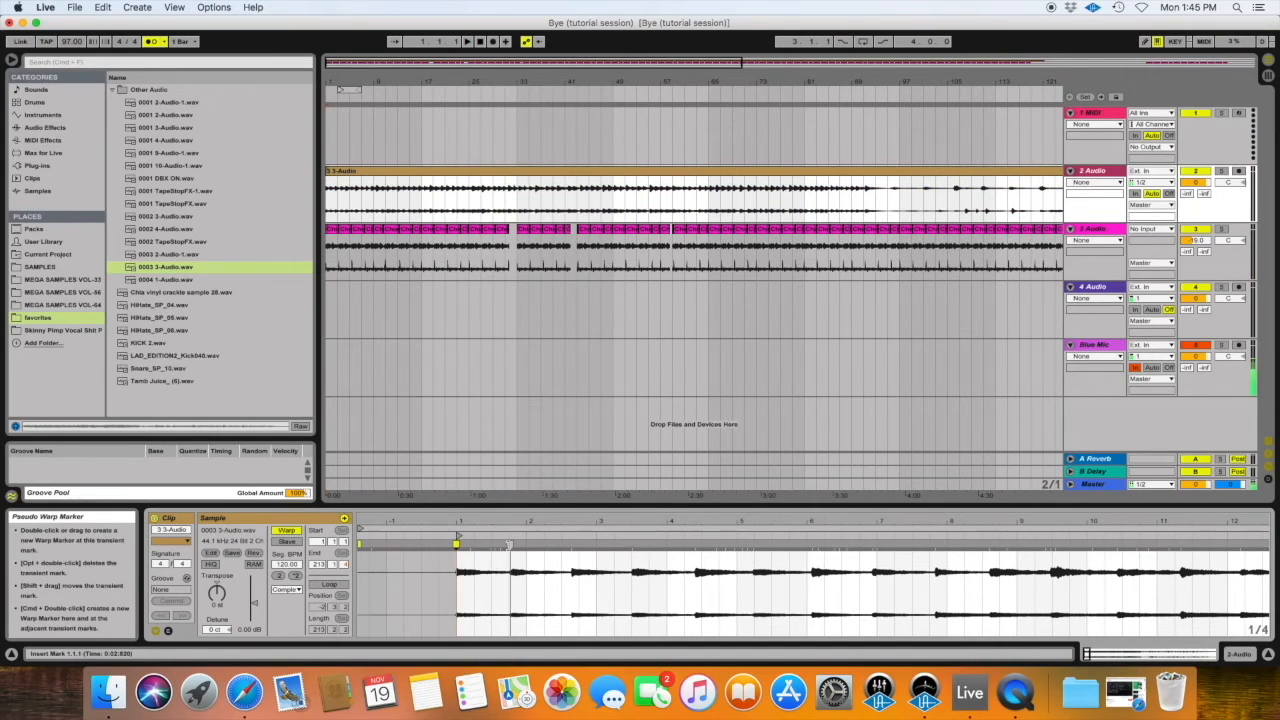
Add warp markers at the next main transients of the 3-Audio sample and align them to bars 2 through 7
left_click_drag(509, 544, 524, 545)
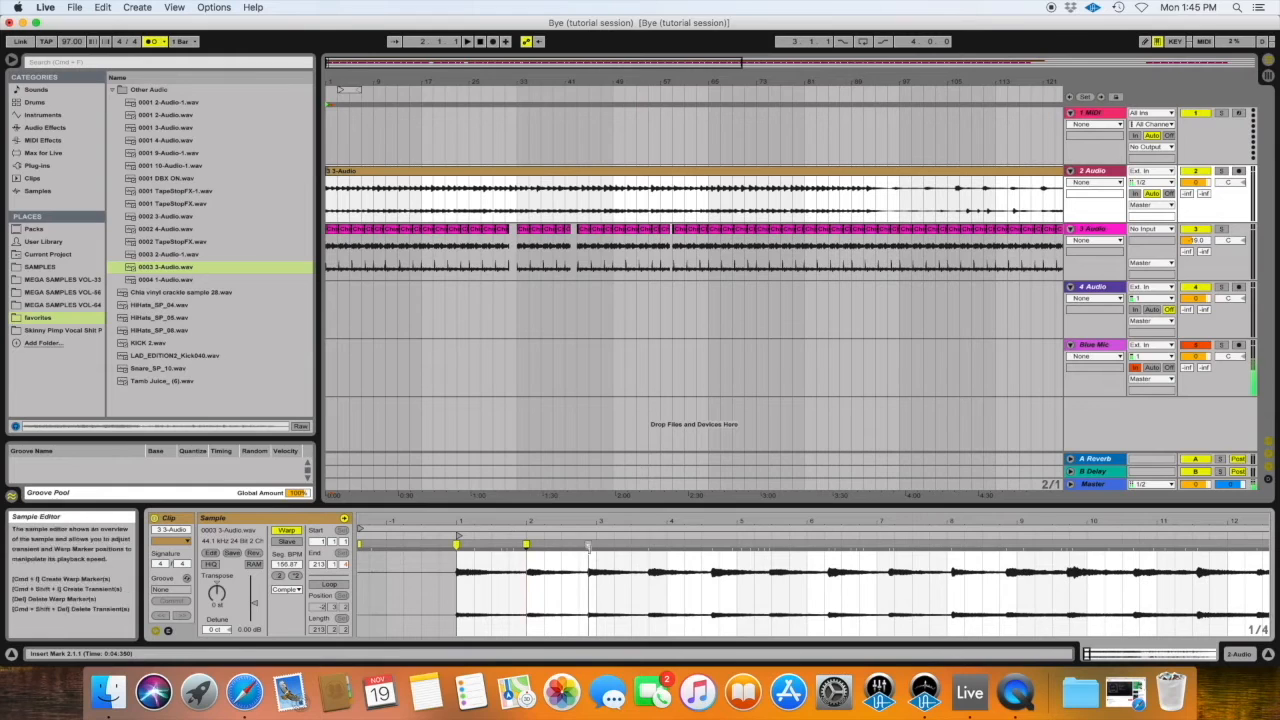
double_click(596, 545)
left_click_drag(655, 547, 664, 547)
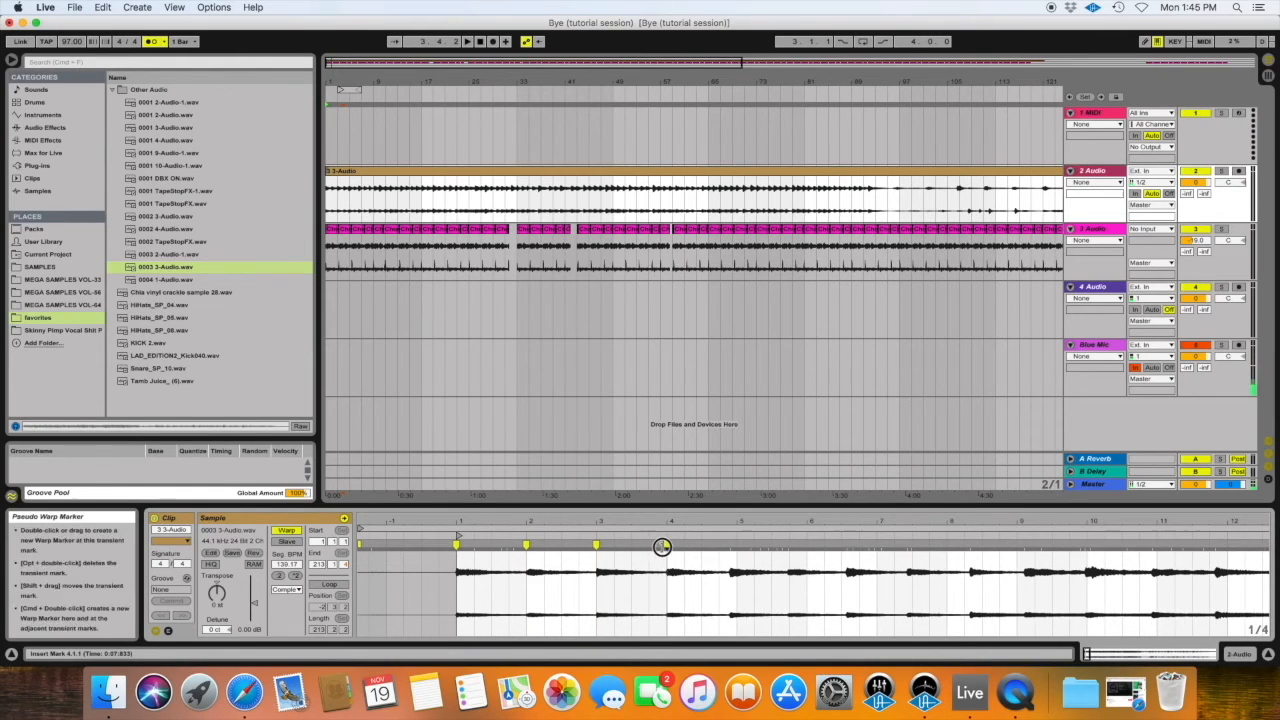
left_click(738, 547)
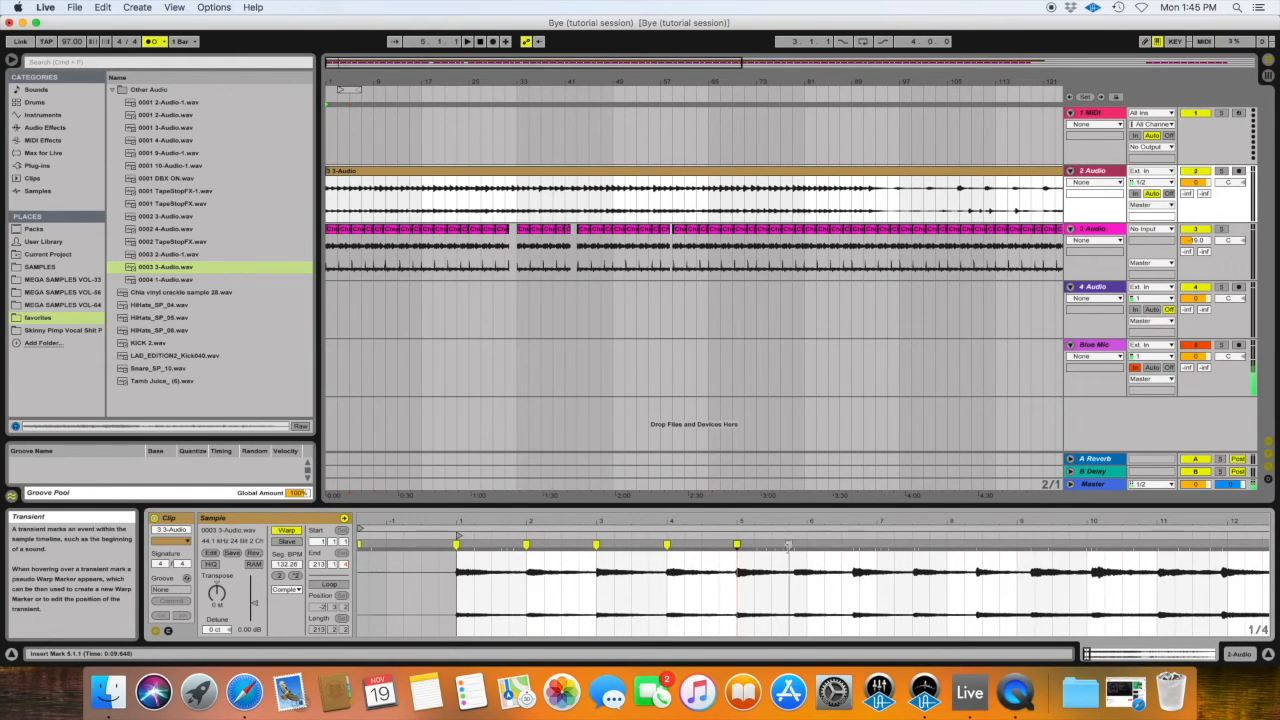
left_click_drag(794, 546, 876, 547)
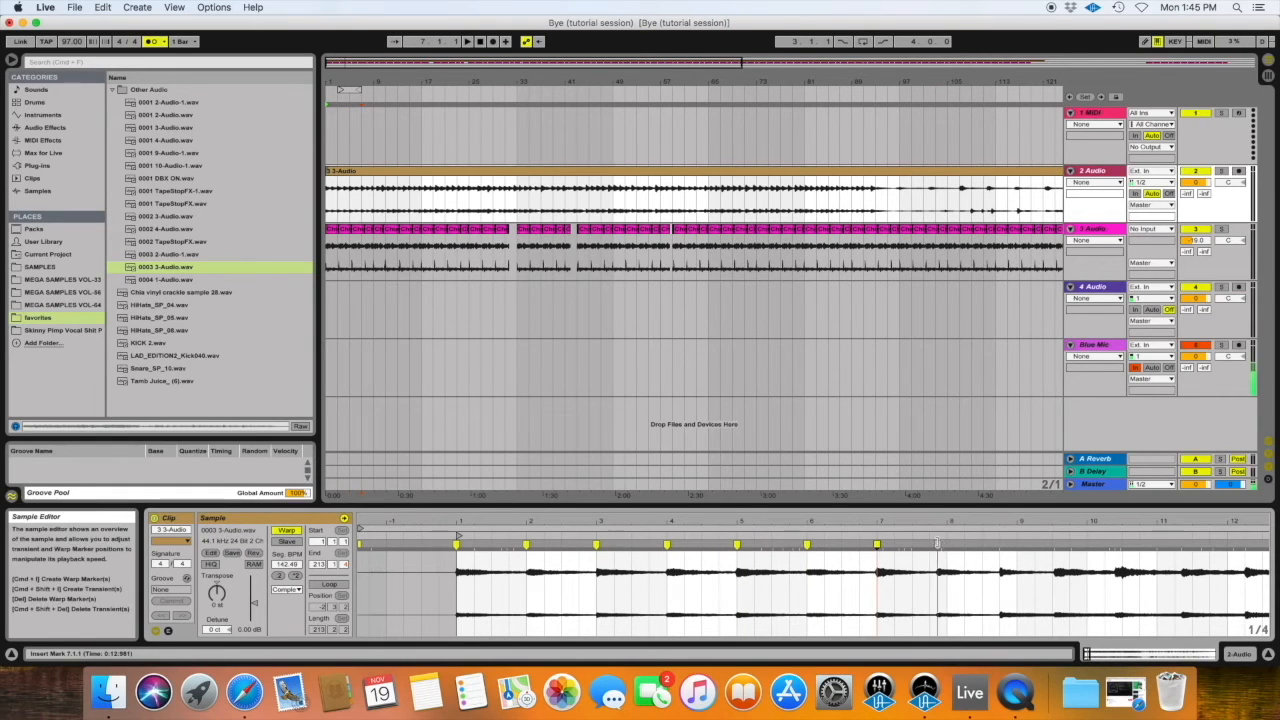
Add warp markers at the transients just before bars 8 and 9 and move them onto those bar lines
left_click_drag(946, 521, 920, 553)
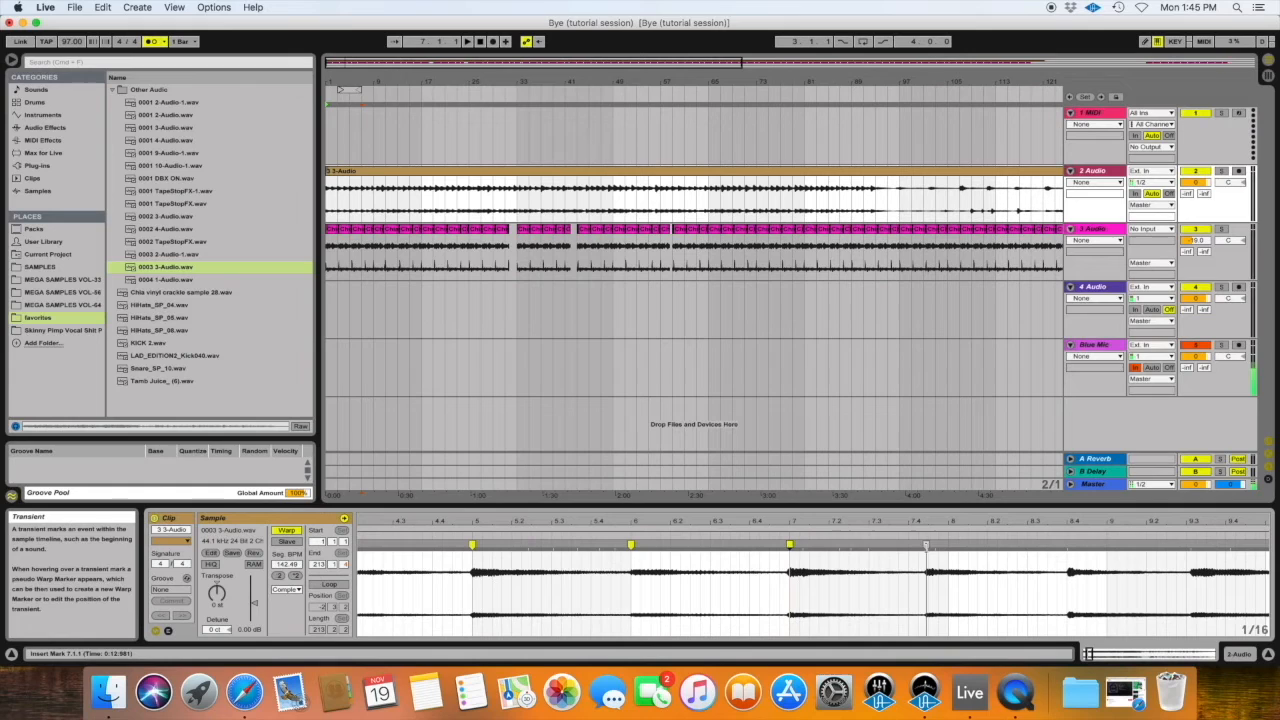
double_click(927, 545)
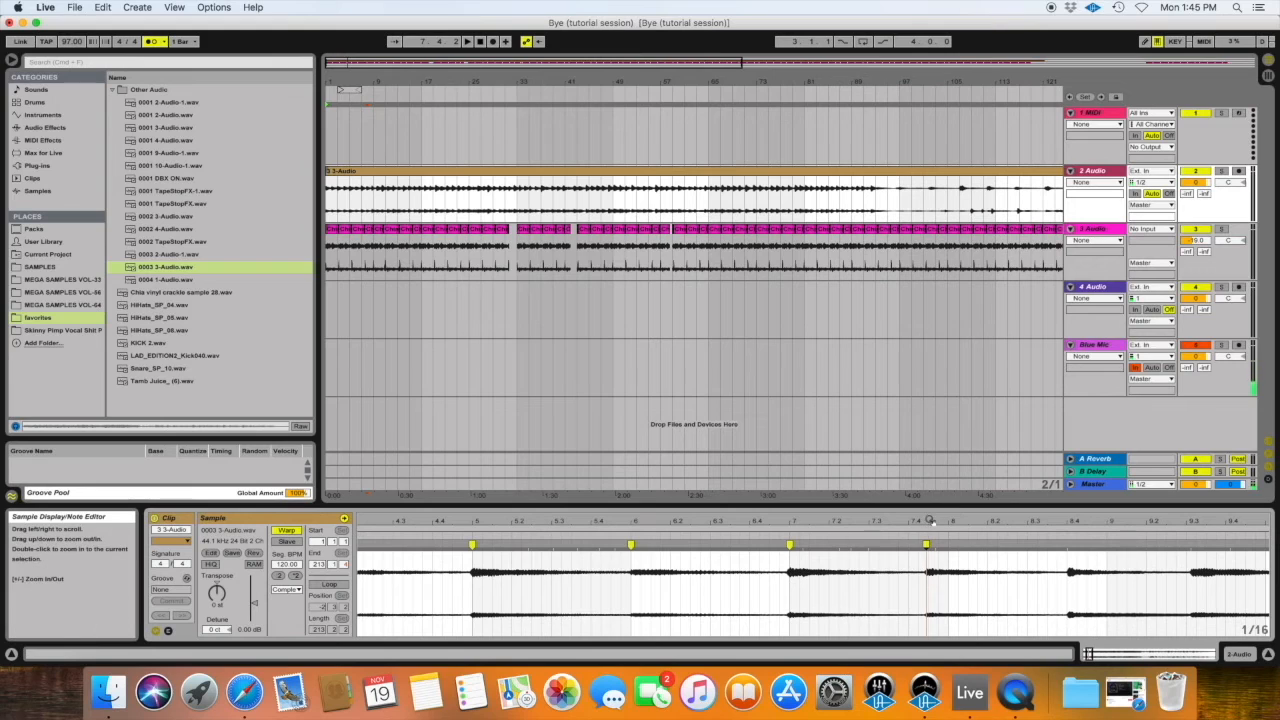
mouse_move(927, 545)
left_mouse_down()
mouse_move(1013, 585)
mouse_move(1012, 605)
left_mouse_up()
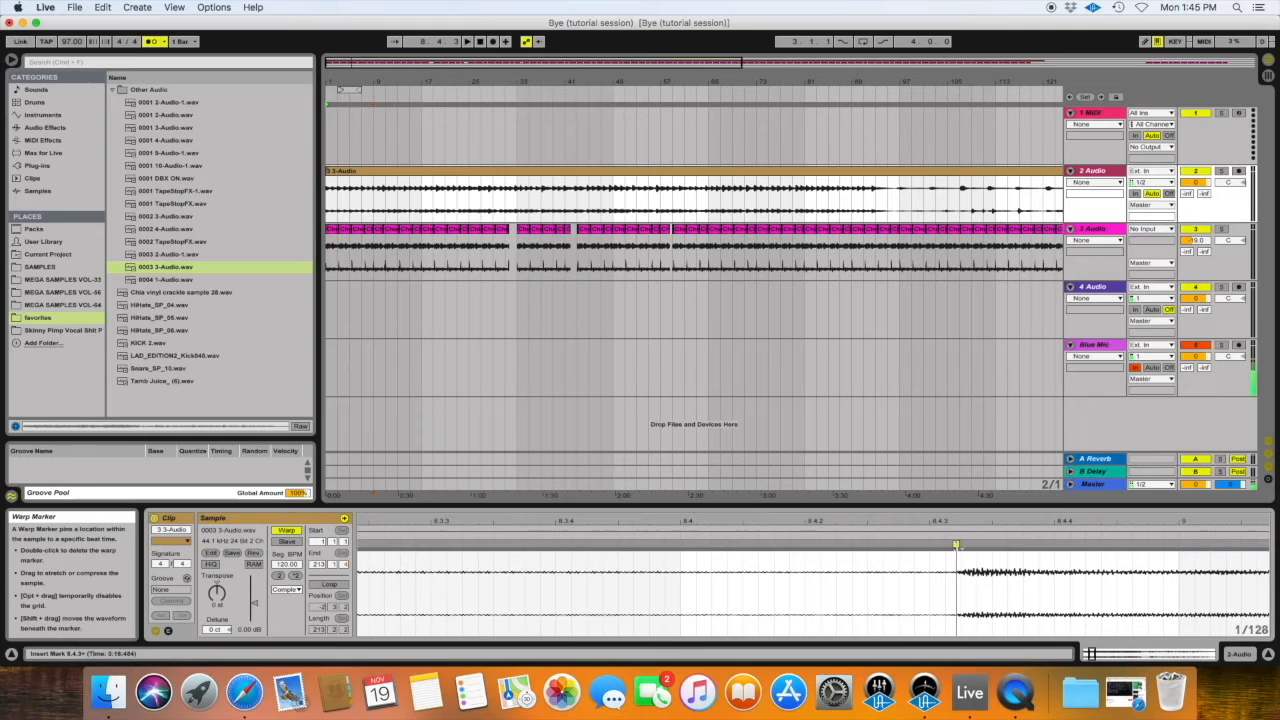
double_click(957, 545)
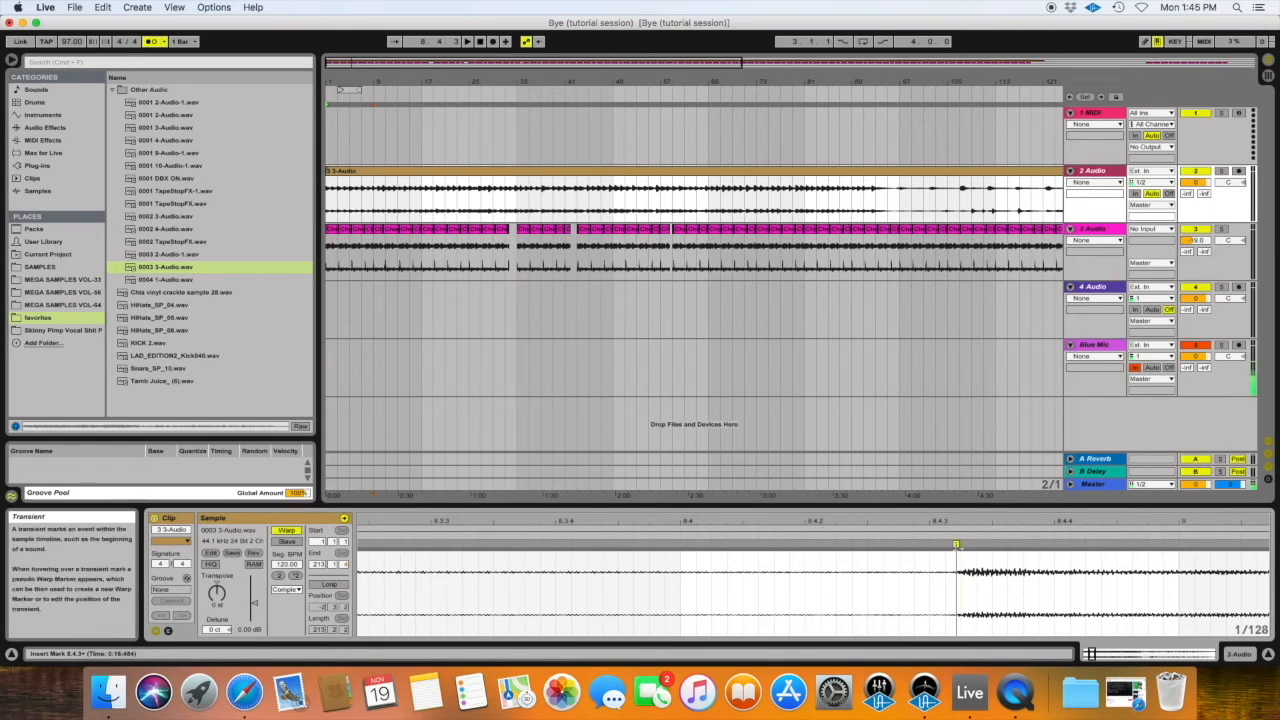
left_click_drag(1005, 525, 1012, 498)
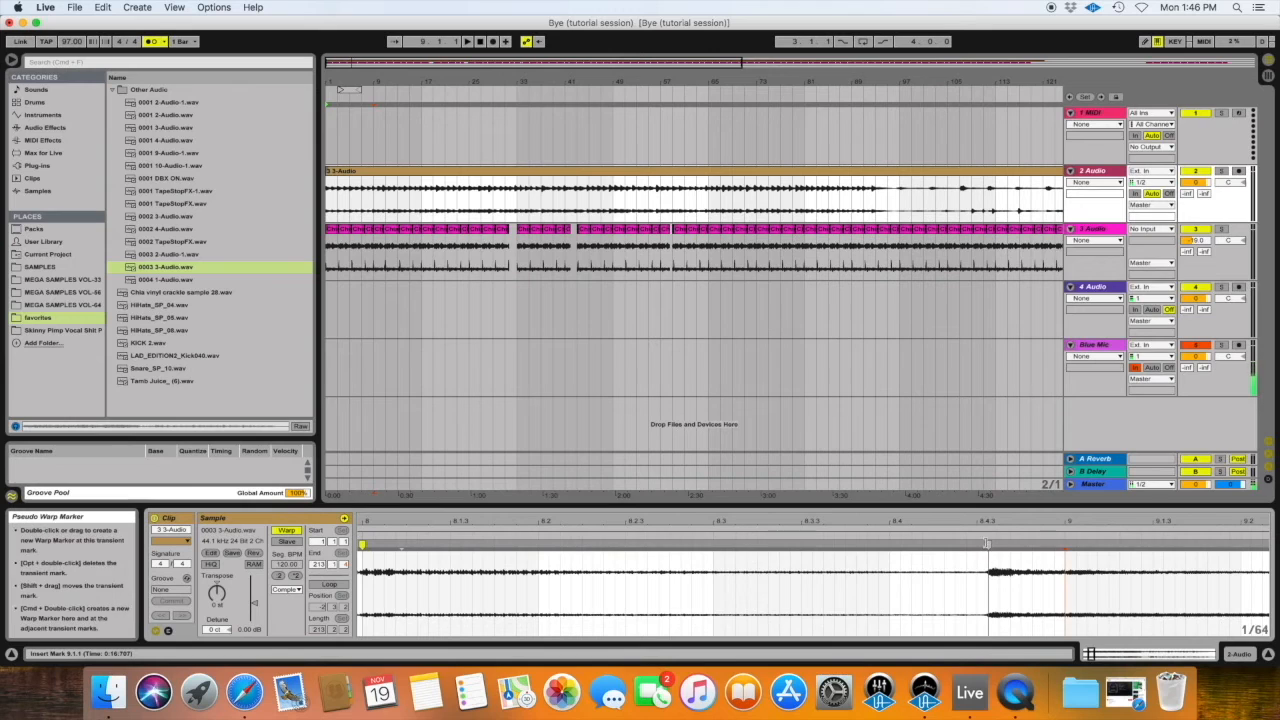
double_click(989, 543)
left_click_drag(989, 543, 1063, 543)
Continue warping the 3-Audio sample by aligning its next downbeat transients to bars 10 through 13
scroll(1009, 572, "right", 5)
scroll(1009, 572, "right", 3)
mouse_move(991, 522)
left_mouse_down()
mouse_move(991, 395)
mouse_move(742, 521)
mouse_move(753, 545)
left_mouse_up()
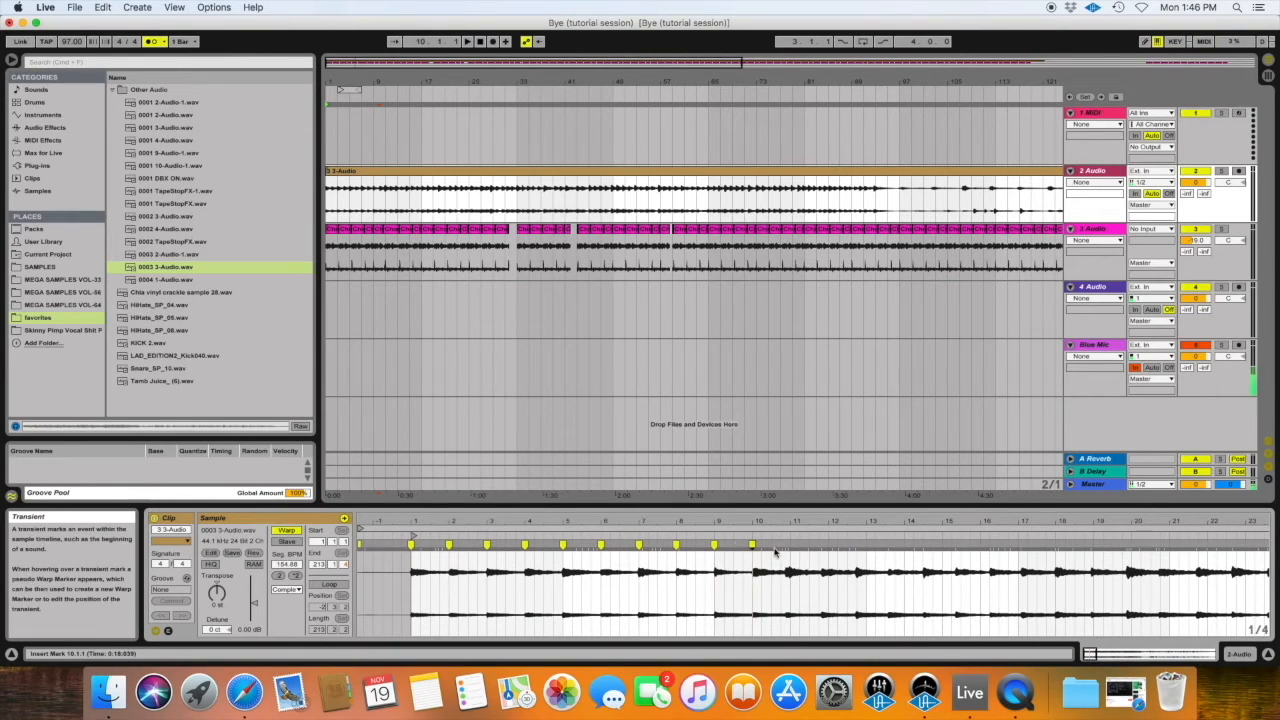
mouse_move(786, 545)
left_mouse_down()
mouse_move(898, 533)
mouse_move(900, 547)
left_mouse_up()
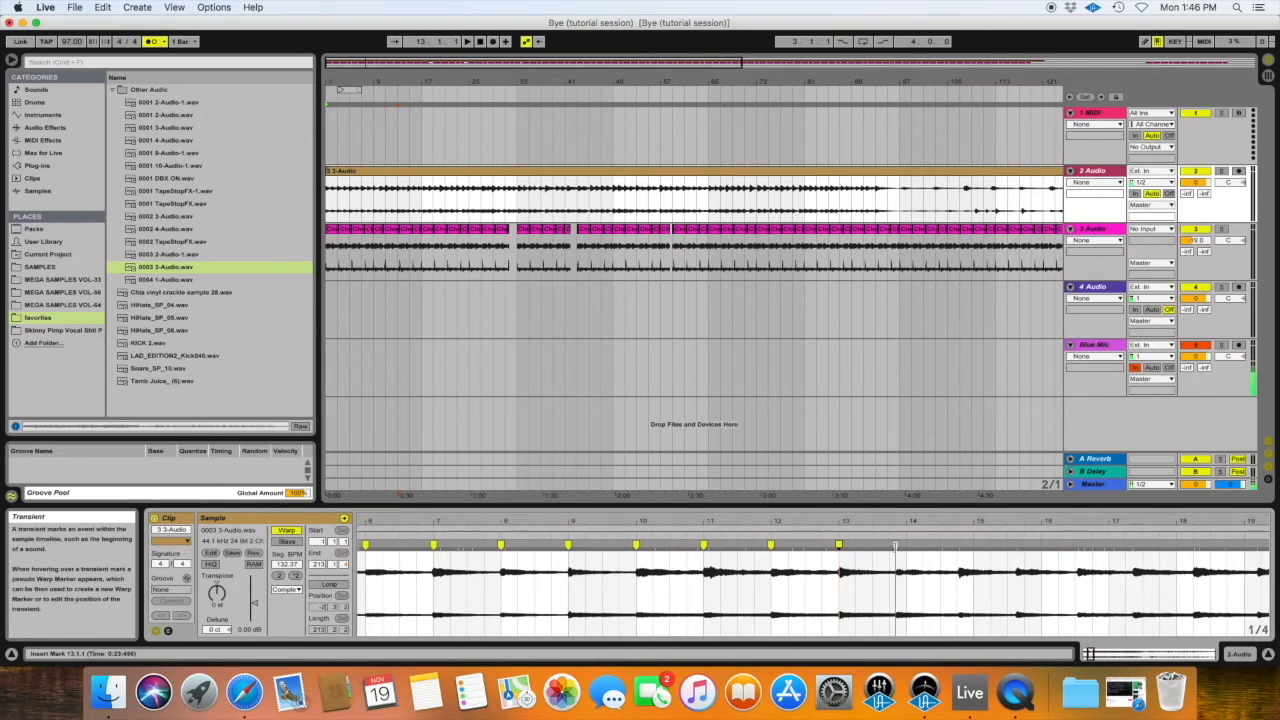
Add warp markers at the following downbeat transients and align them to bars 14, 15 and 16
double_click(970, 546)
mouse_move(971, 547)
left_mouse_down()
mouse_move(1042, 545)
mouse_move(896, 524)
left_mouse_up()
double_click(1030, 546)
scroll(877, 574, "right", 5)
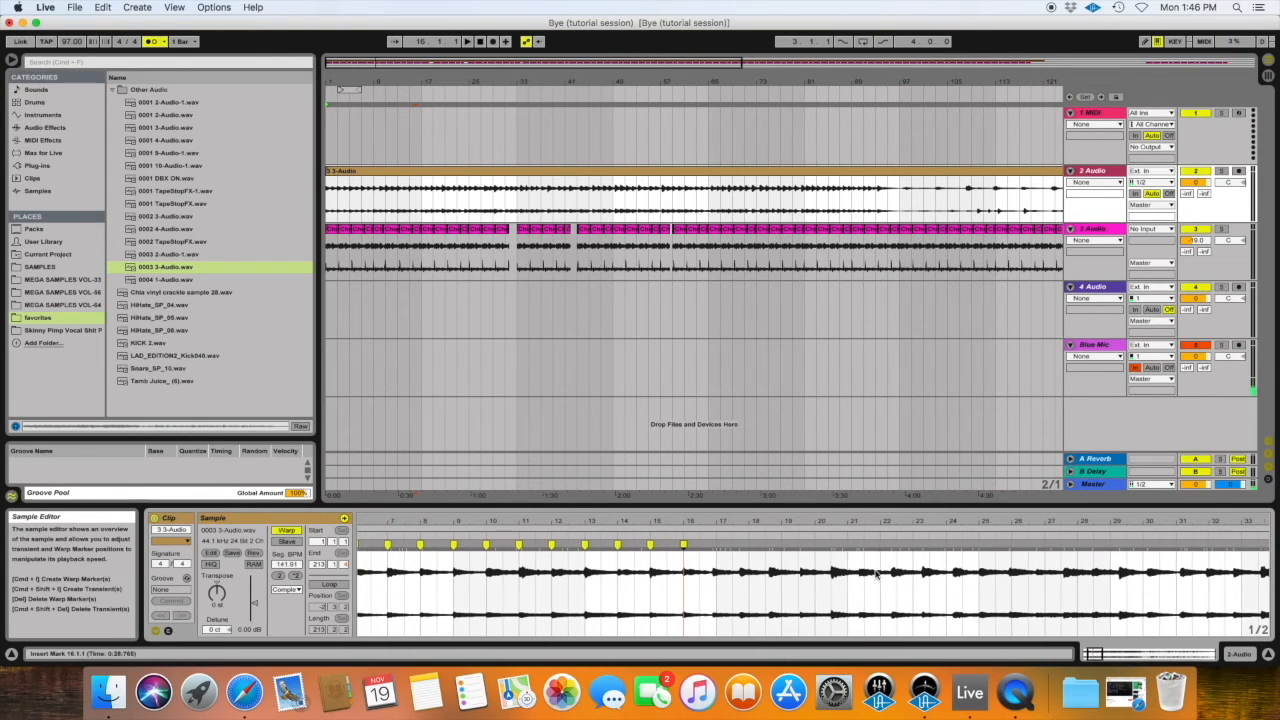
Add warp markers at the next four downbeat transients of the sample, aligning them to bars 17 through 20
double_click(711, 548)
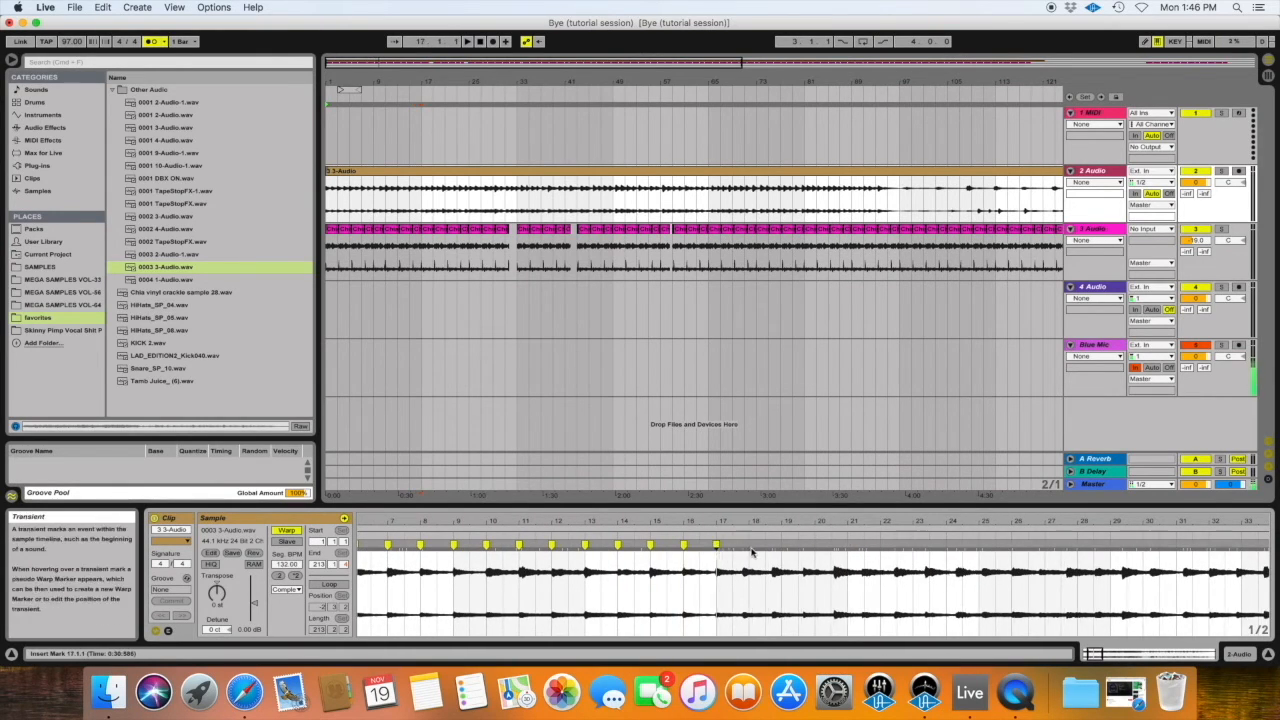
double_click(748, 546)
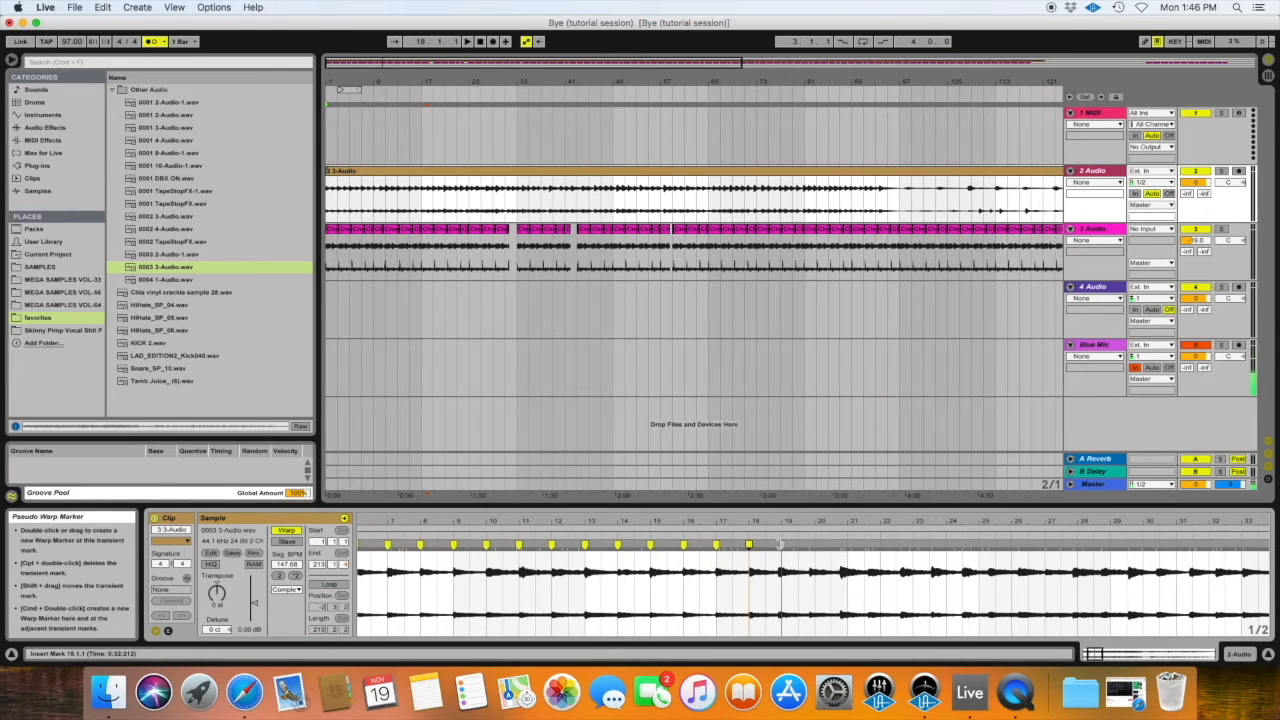
double_click(776, 545)
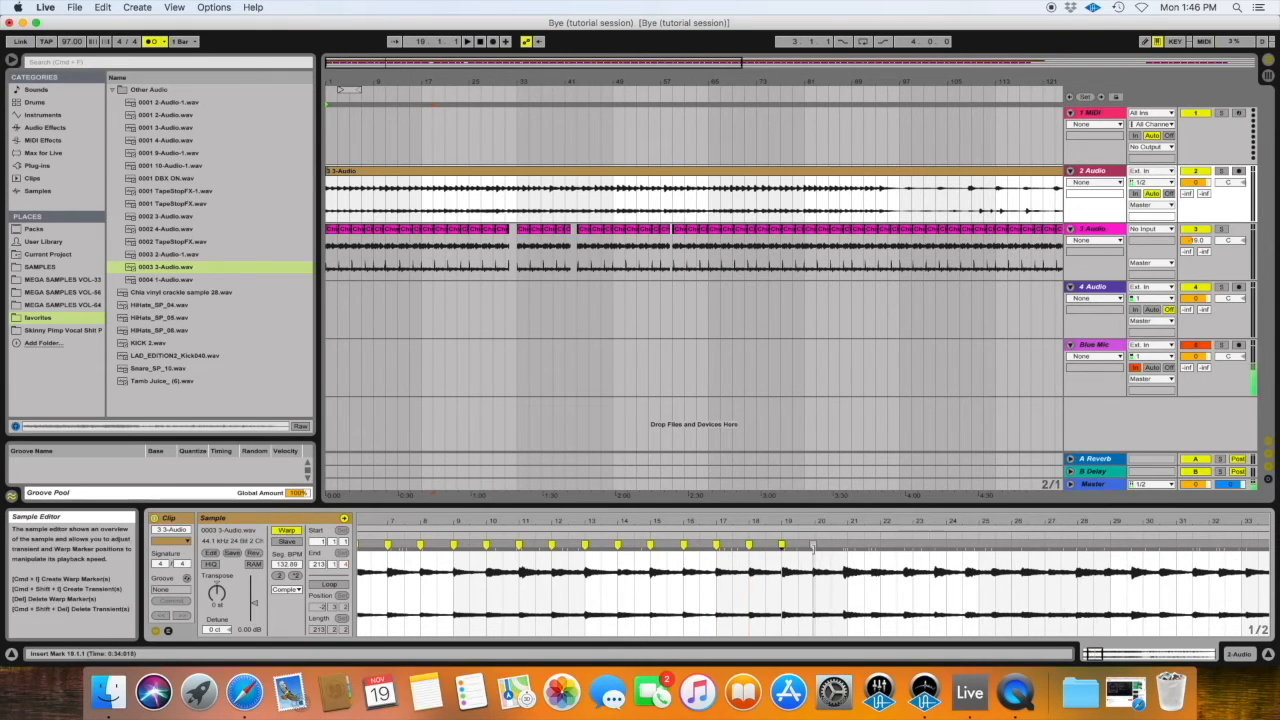
double_click(816, 548)
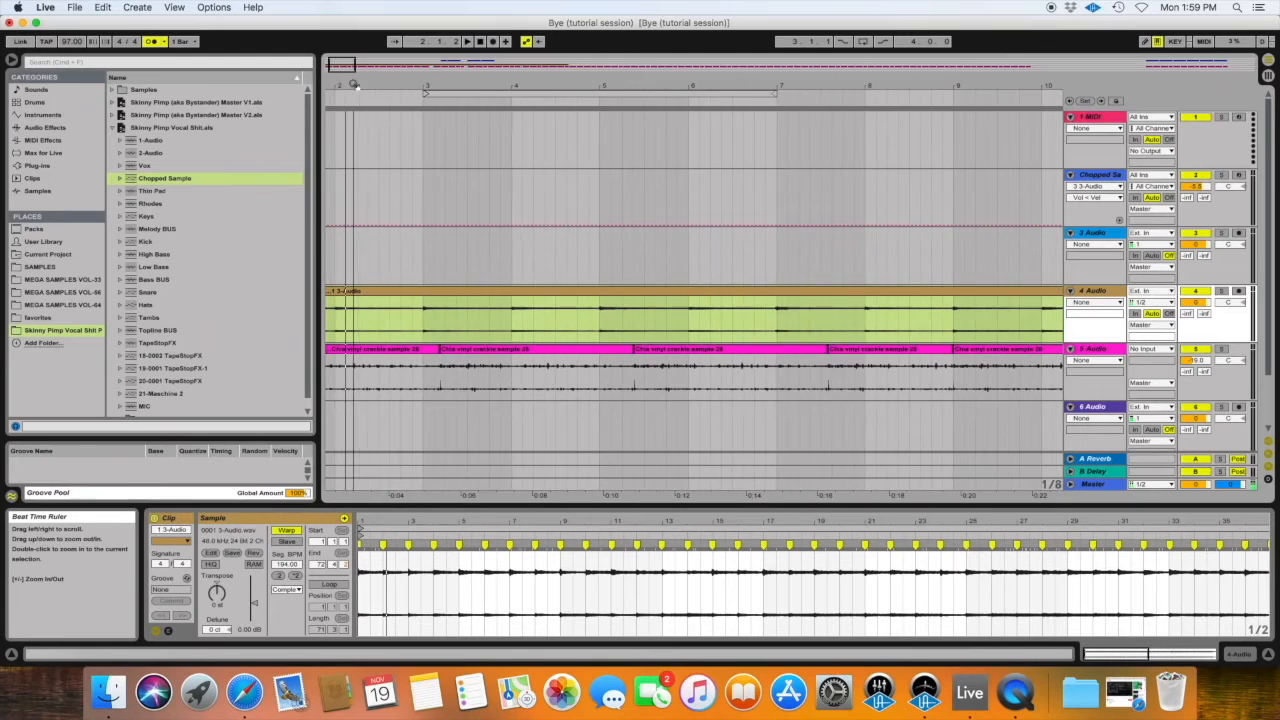
Play the fully warped 0001 3-Audio.wav clip, then halve its segment tempo to 97.00 BPM and play it again
left_click_drag(353, 85, 432, 86)
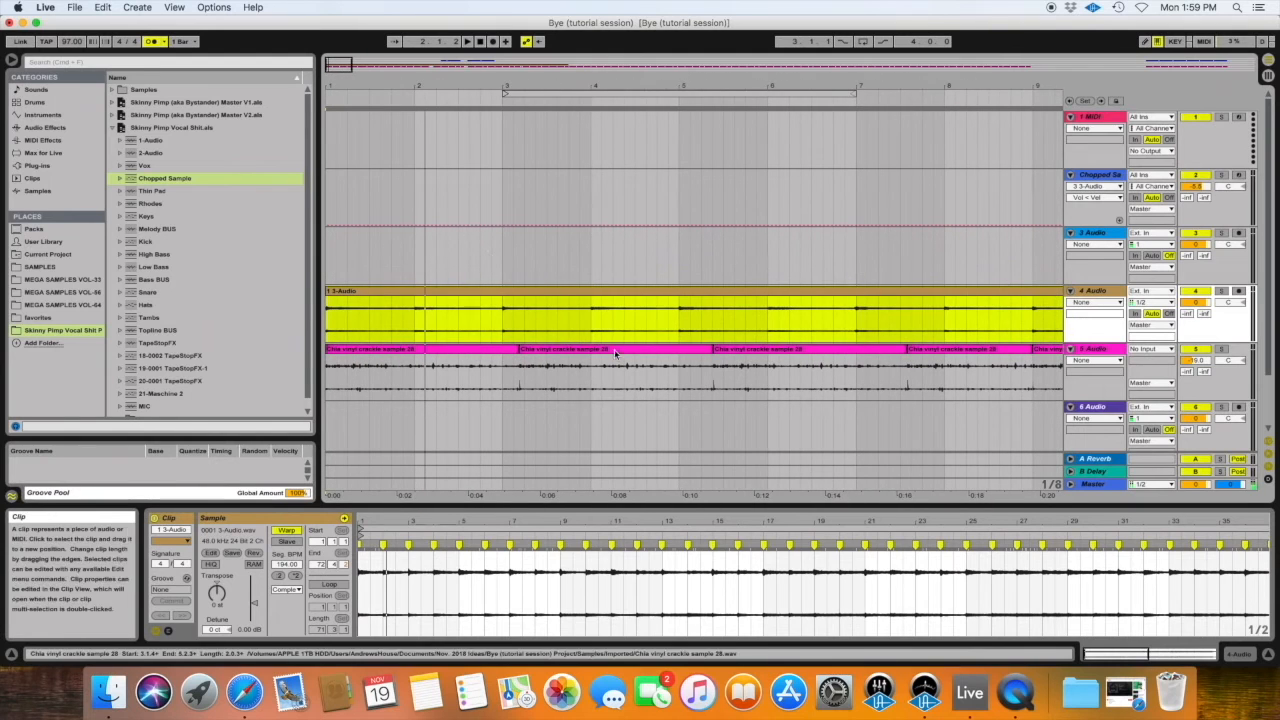
left_click_drag(623, 523, 551, 522)
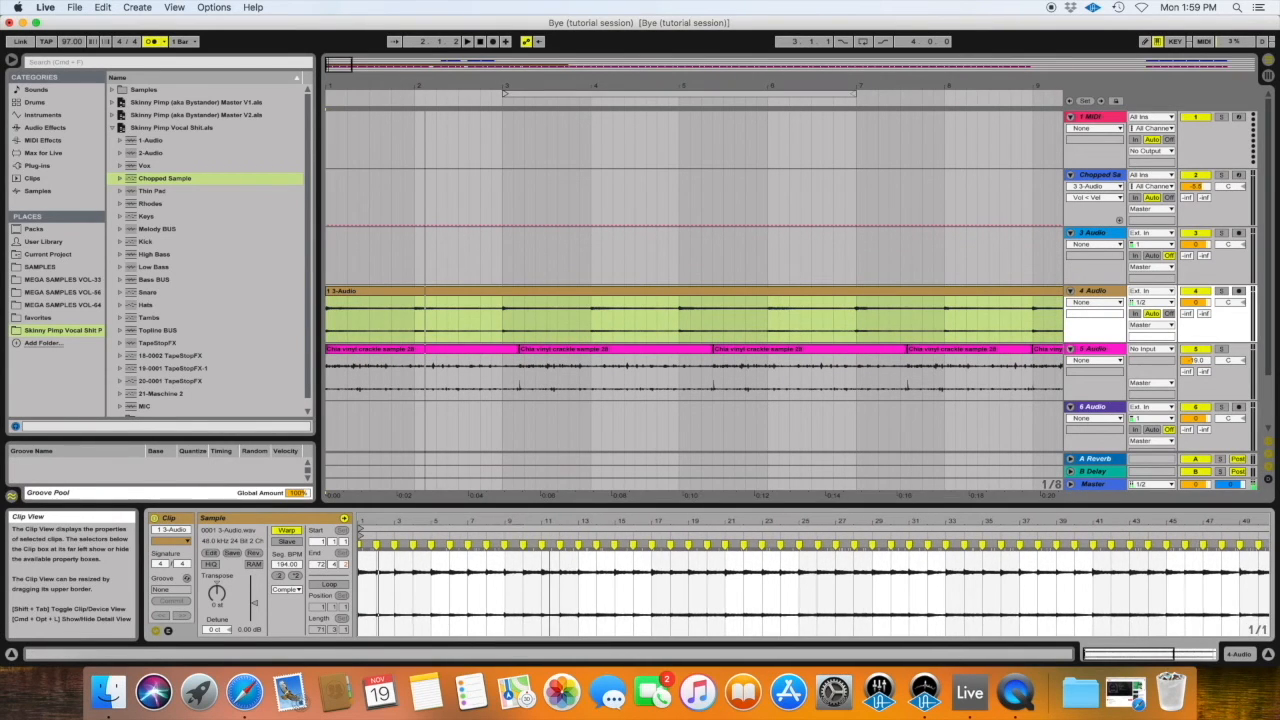
key("space")
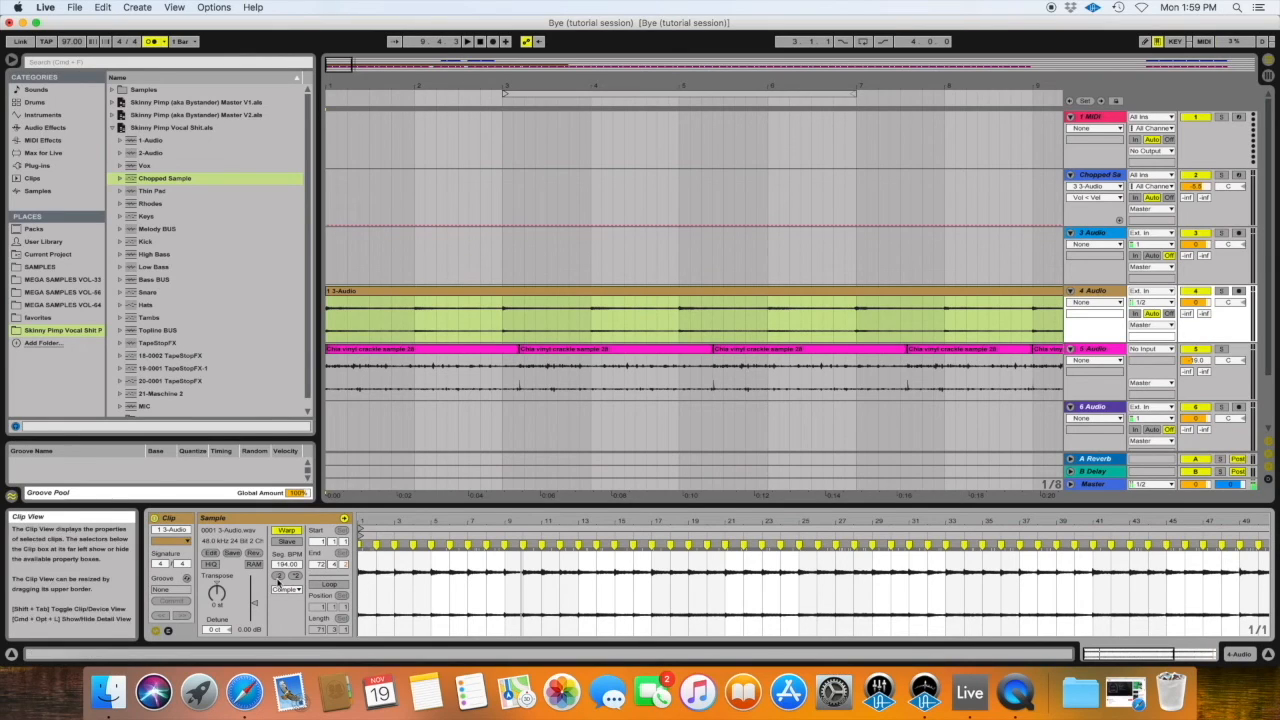
left_click(279, 576)
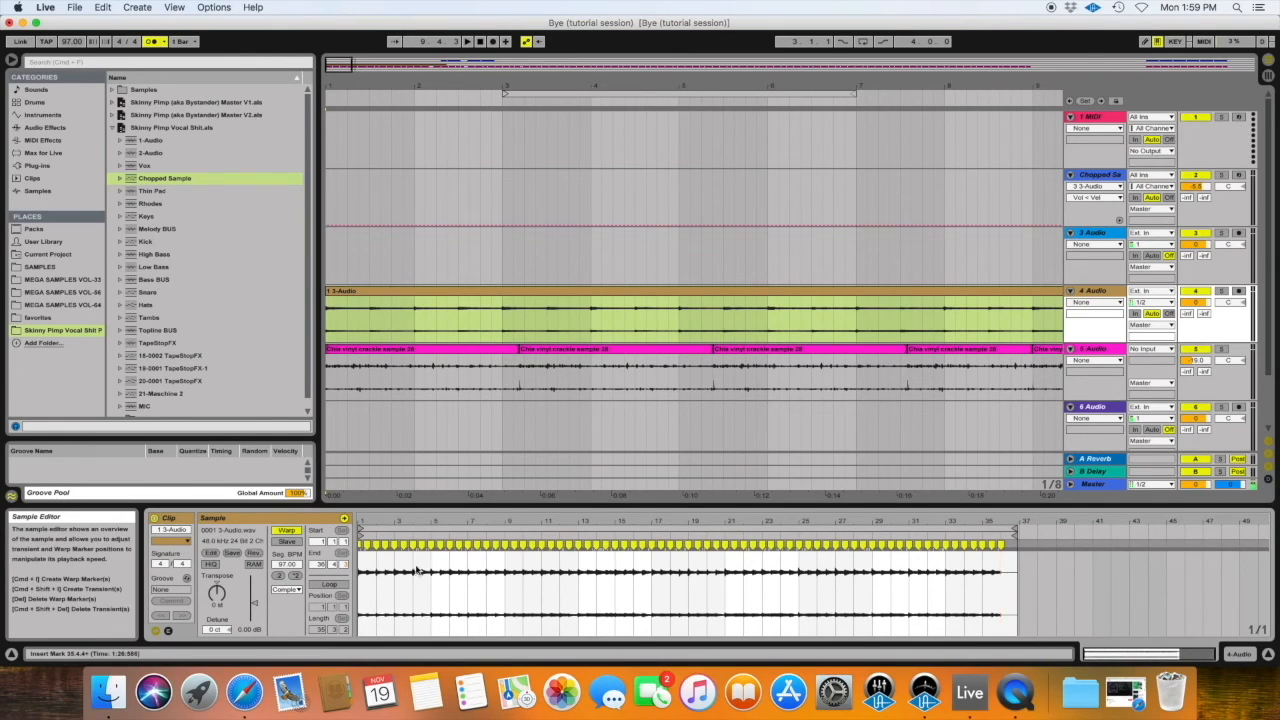
key("space")
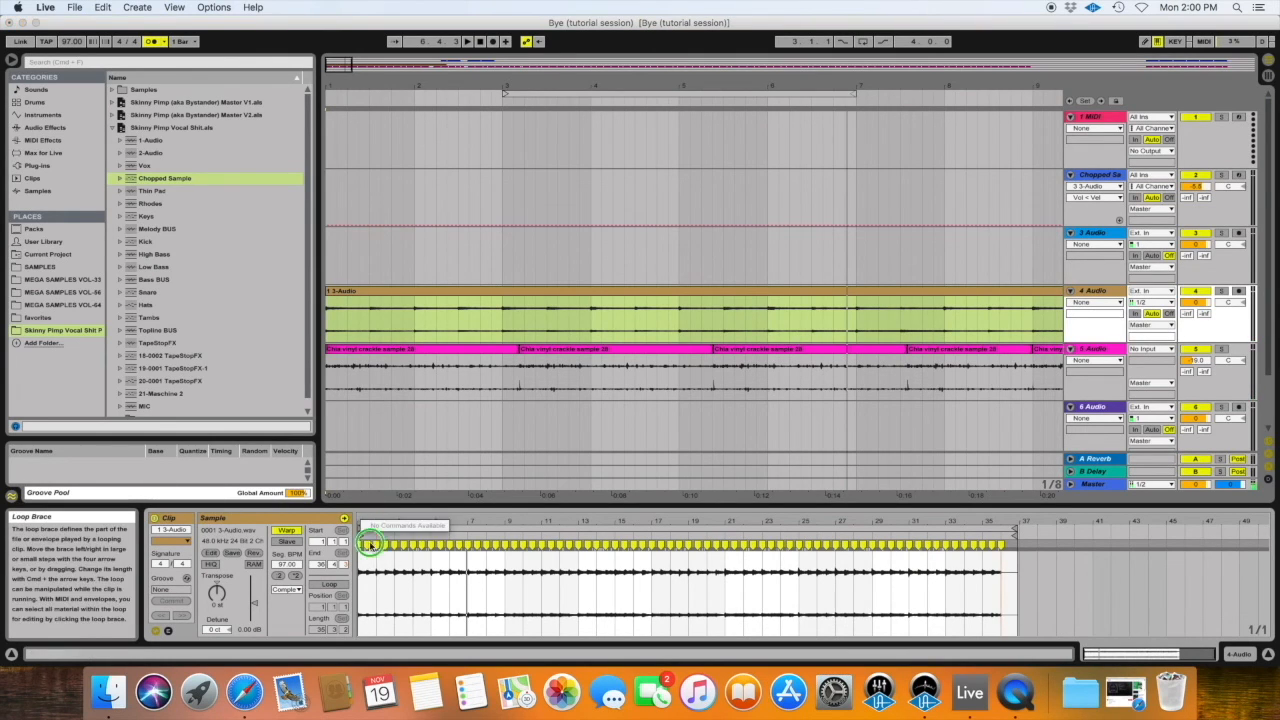
Set the warp mode of the 0001 3-Audio.wav clip to Complex Pro
left_click_drag(458, 522, 481, 617)
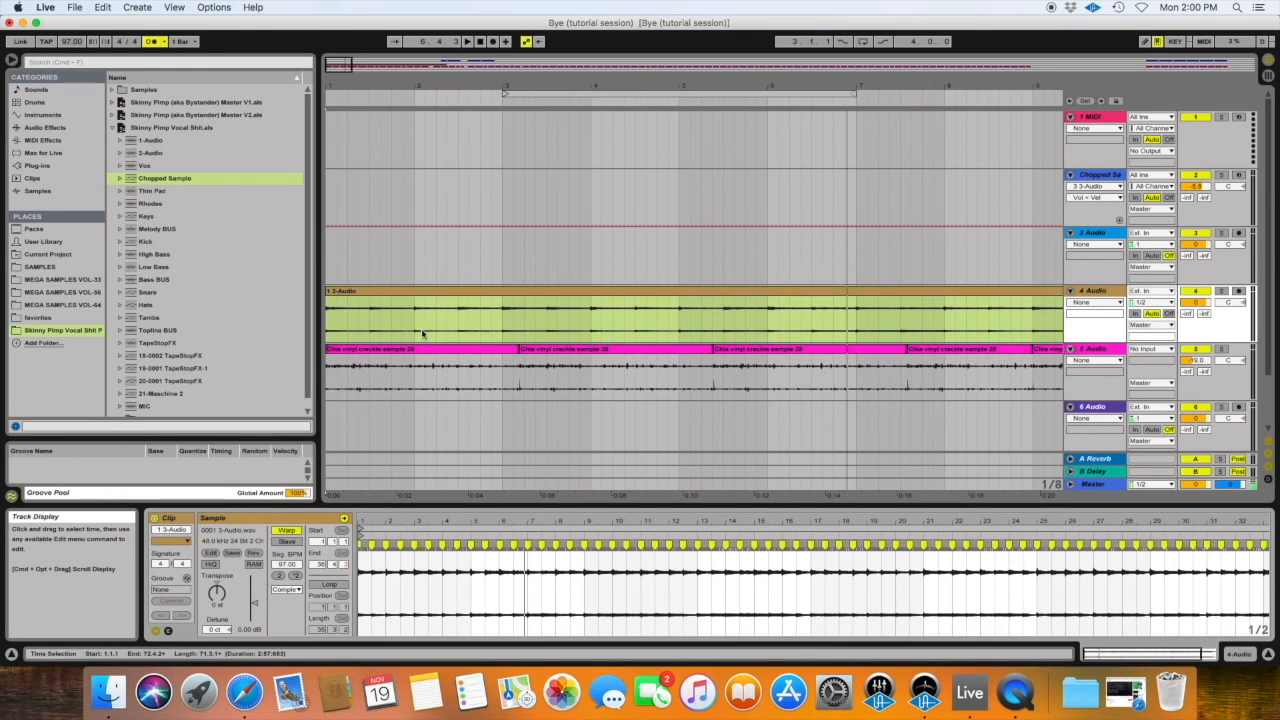
left_click(287, 589)
left_click(295, 650)
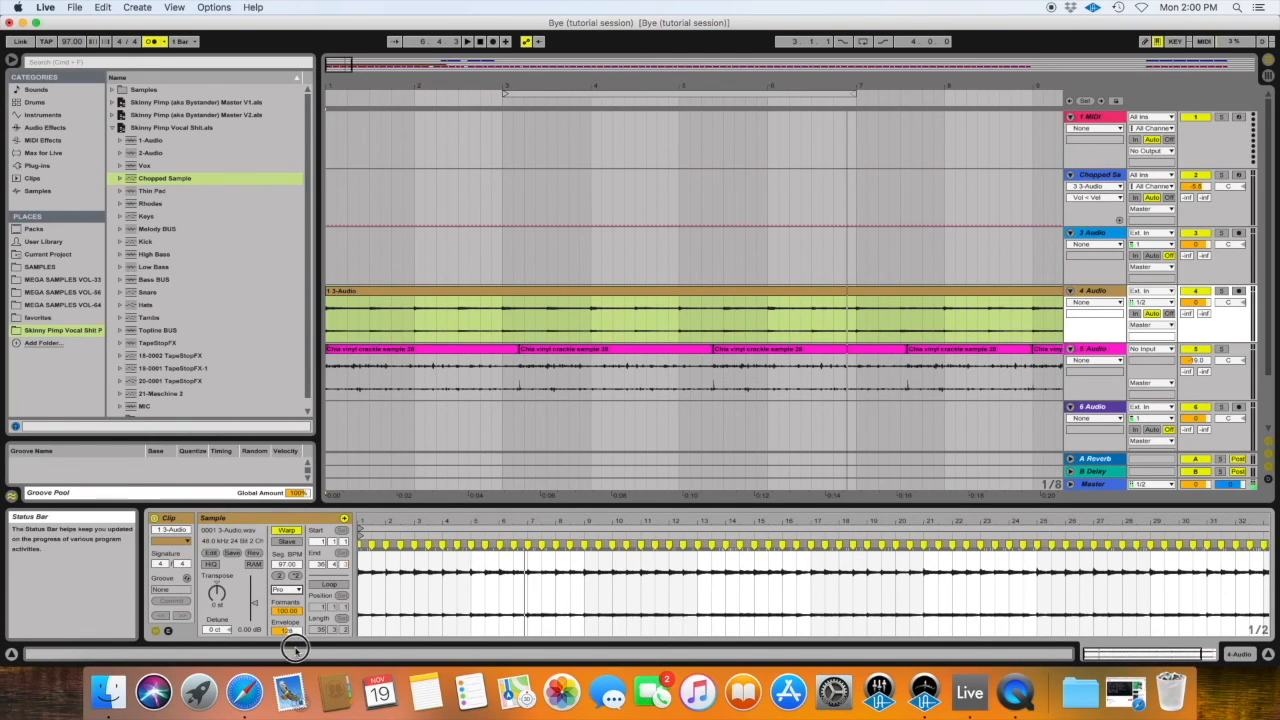